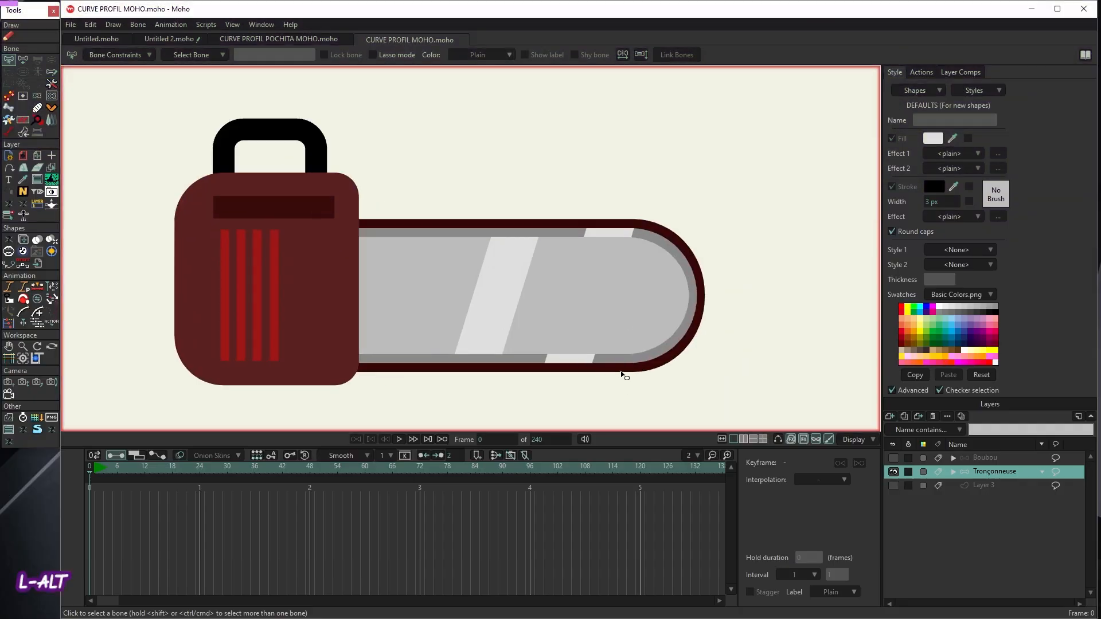
- Activate the chainsaw's vector layer and try selecting the blade's outer outline for the Curve Profile tool
{"action": "left_click", "coordinate": [633, 375], "text": "alt"}
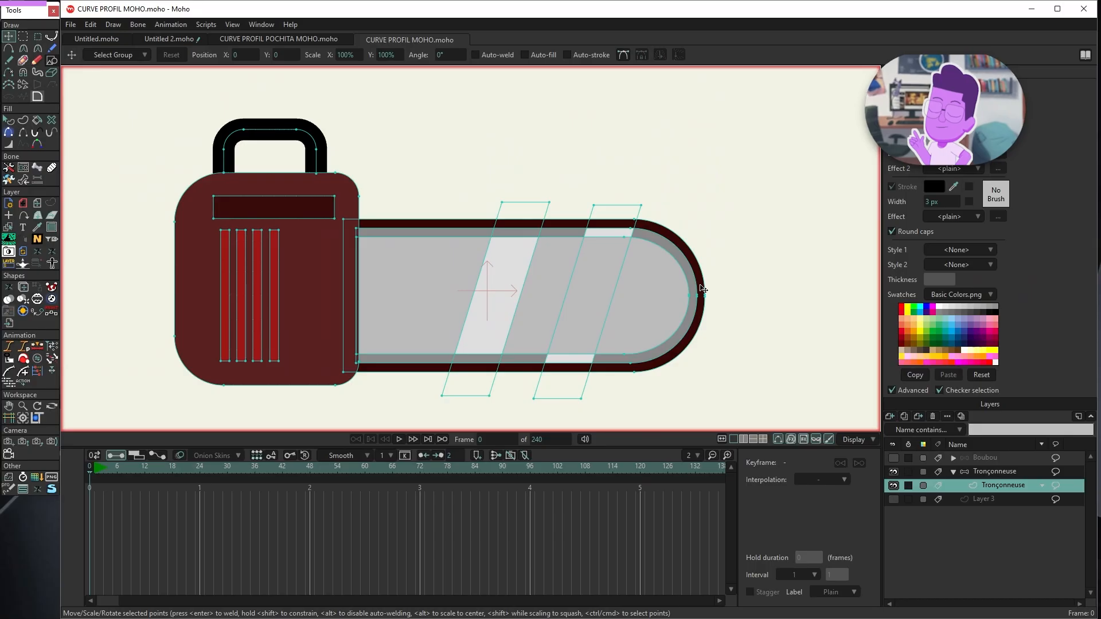
{"action": "key", "text": "a"}
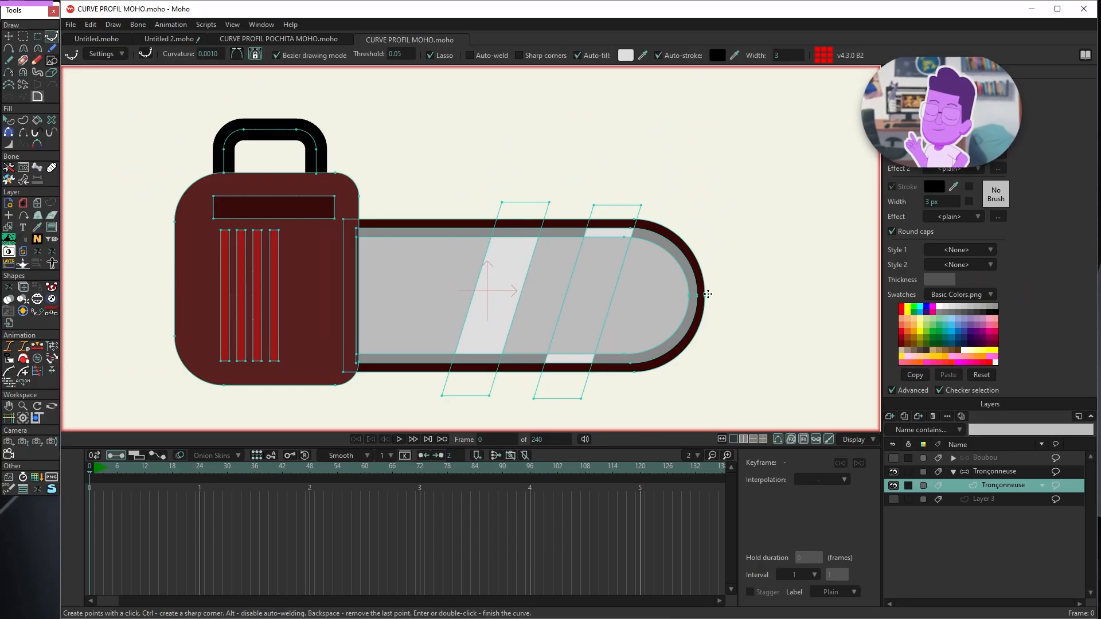
{"action": "left_click", "coordinate": [704, 296], "text": "ctrl+shift"}
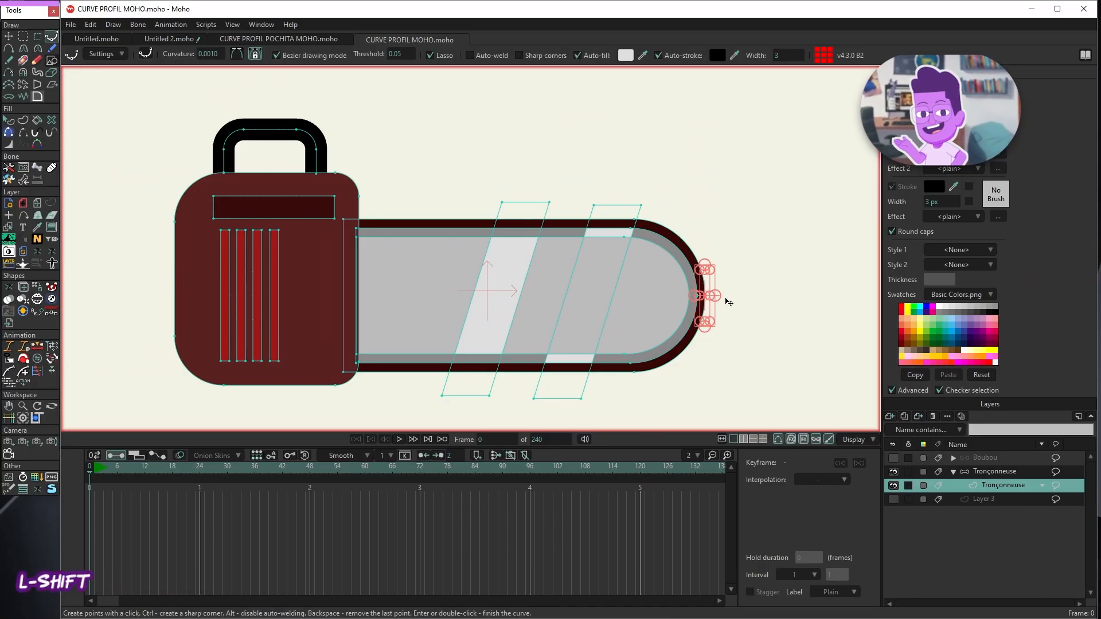
{"action": "key", "text": "Tab"}
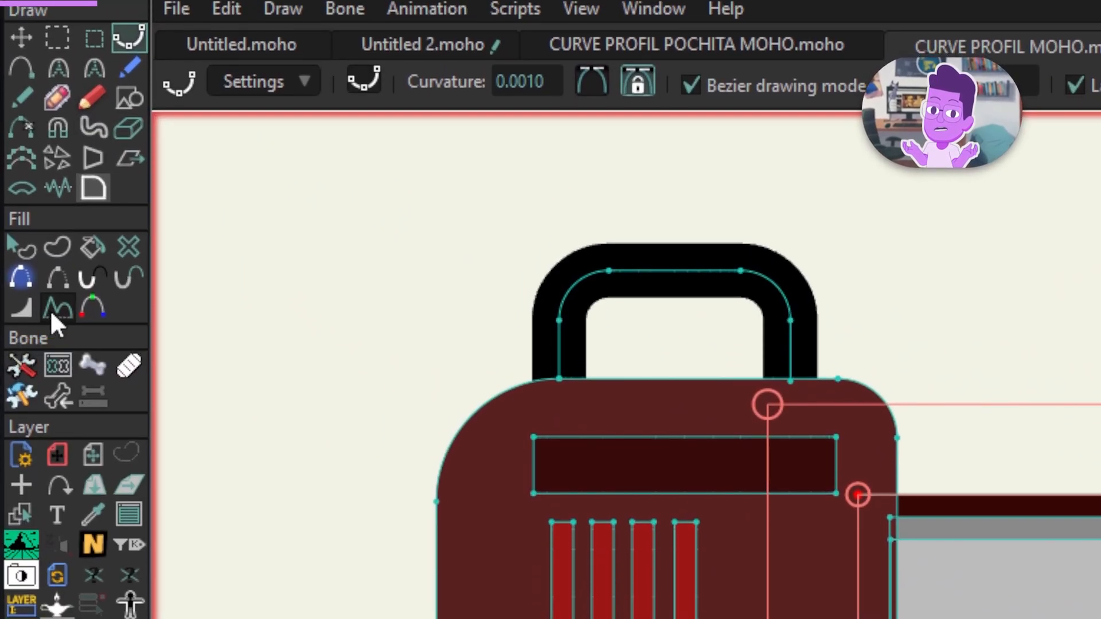
{"action": "left_click", "coordinate": [58, 308]}
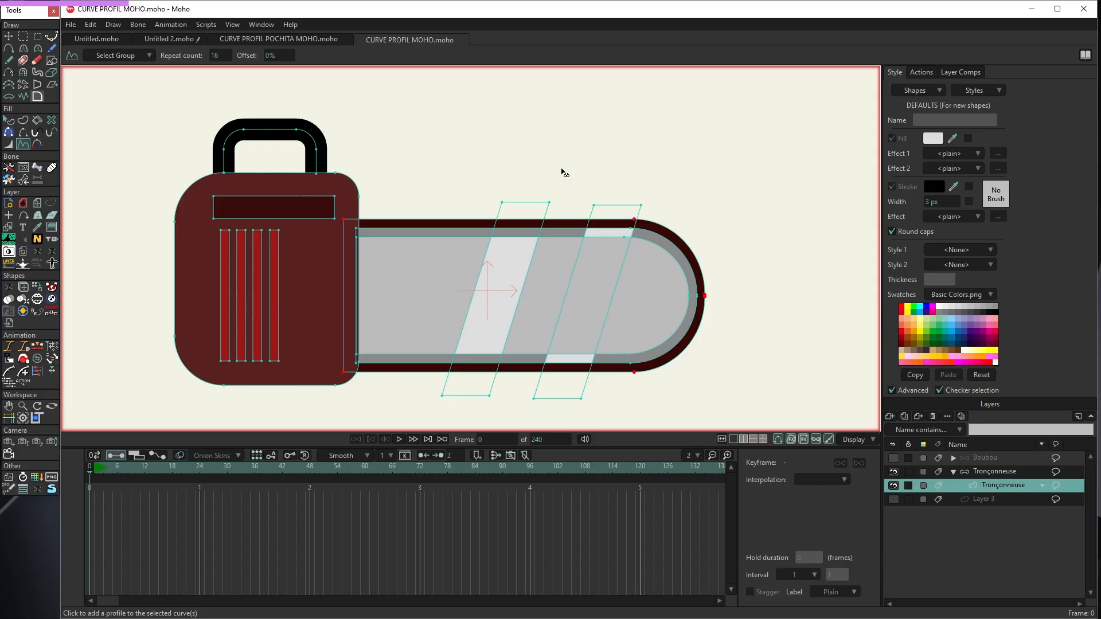
{"action": "key", "text": "Escape"}
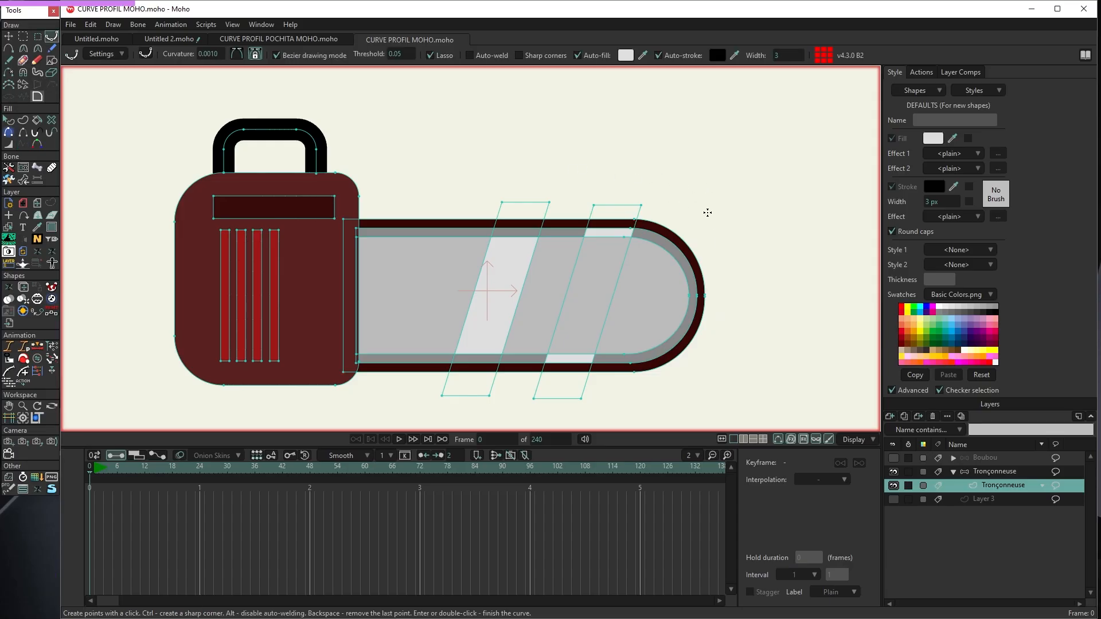
- Draw an open tooth profile with no fill or stroke above the blade's tip, raising a middle point into a peak
{"action": "key", "text": "space"}
{"action": "left_click_drag", "start_coordinate": [716, 211], "coordinate": [603, 212]}
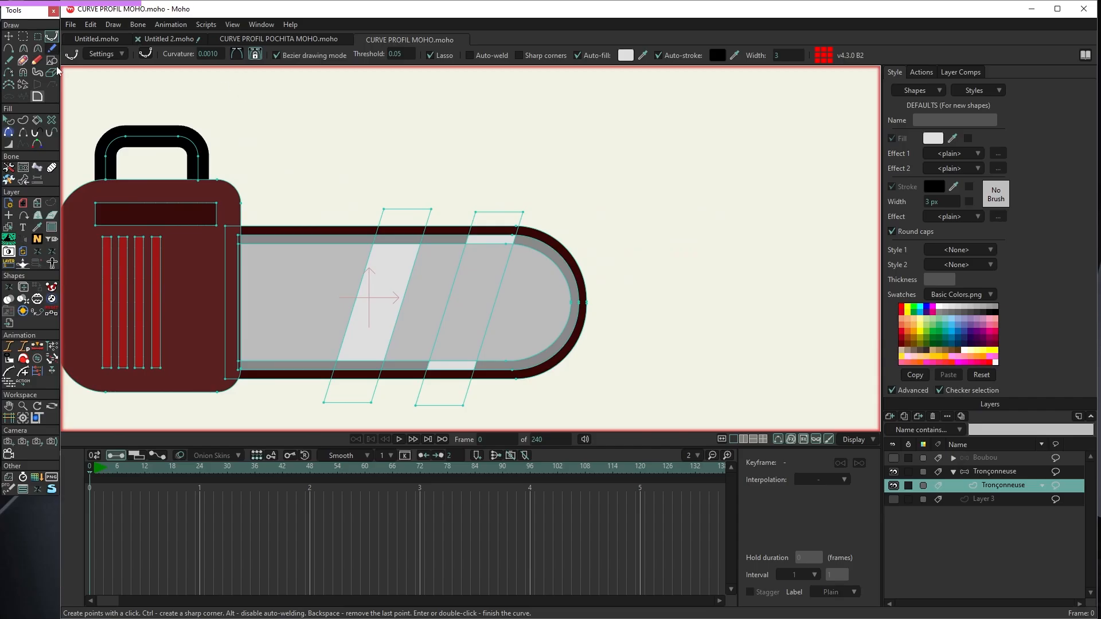
{"action": "left_click", "coordinate": [9, 50]}
{"action": "key", "text": "Escape"}
{"action": "scroll", "coordinate": [545, 189], "scroll_direction": "up", "scroll_amount": 2}
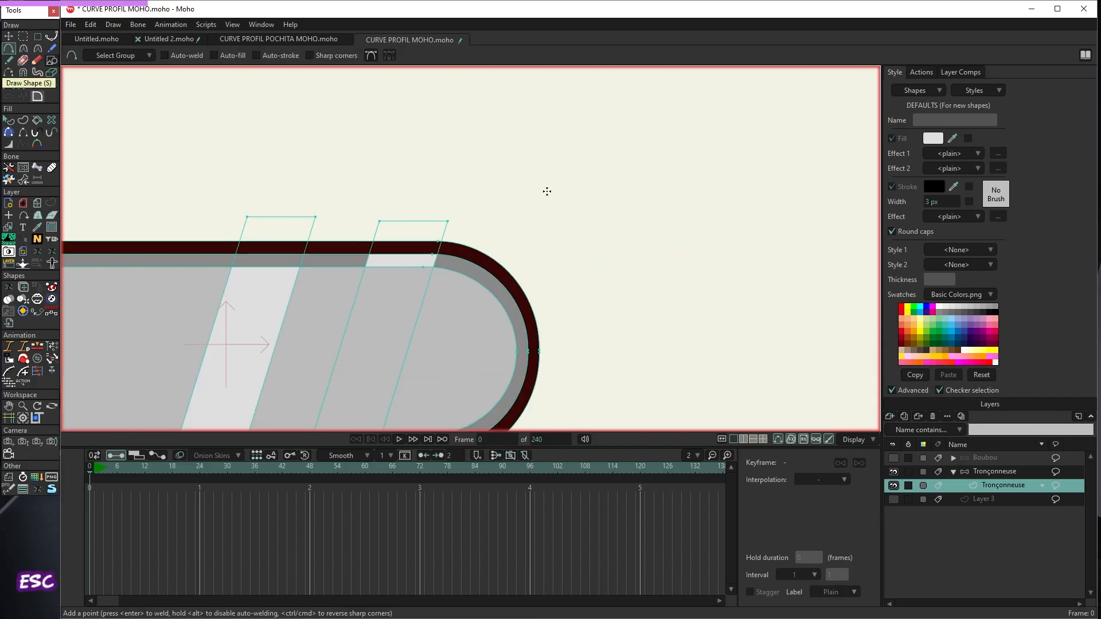
{"action": "key", "text": "shift"}
{"action": "left_click_drag", "start_coordinate": [547, 192], "coordinate": [663, 189]}
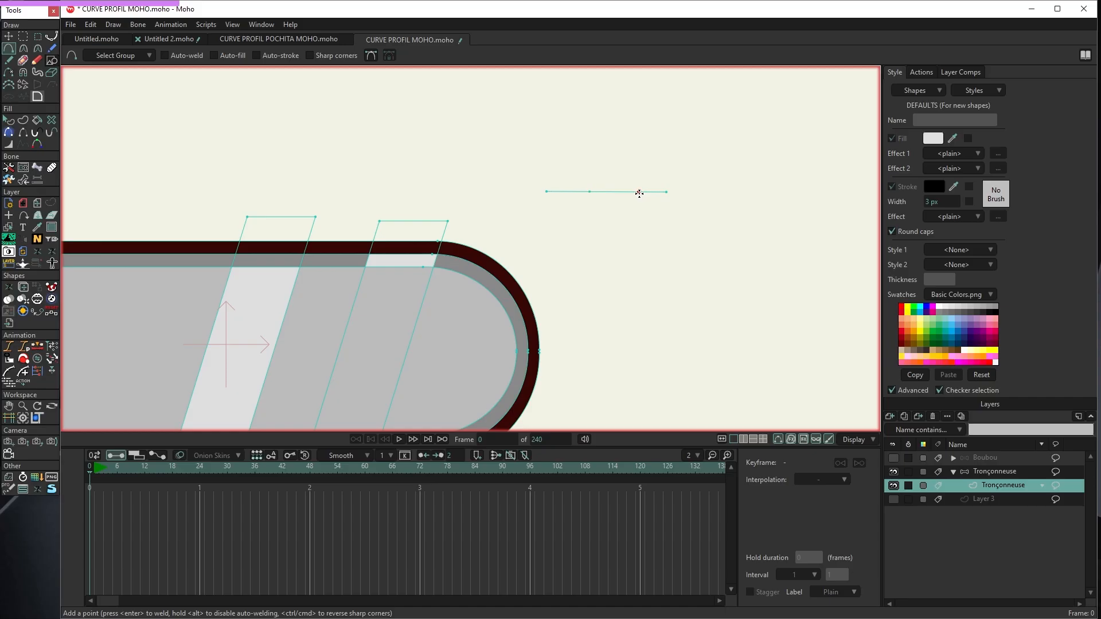
{"action": "left_click_drag", "start_coordinate": [614, 186], "coordinate": [602, 160]}
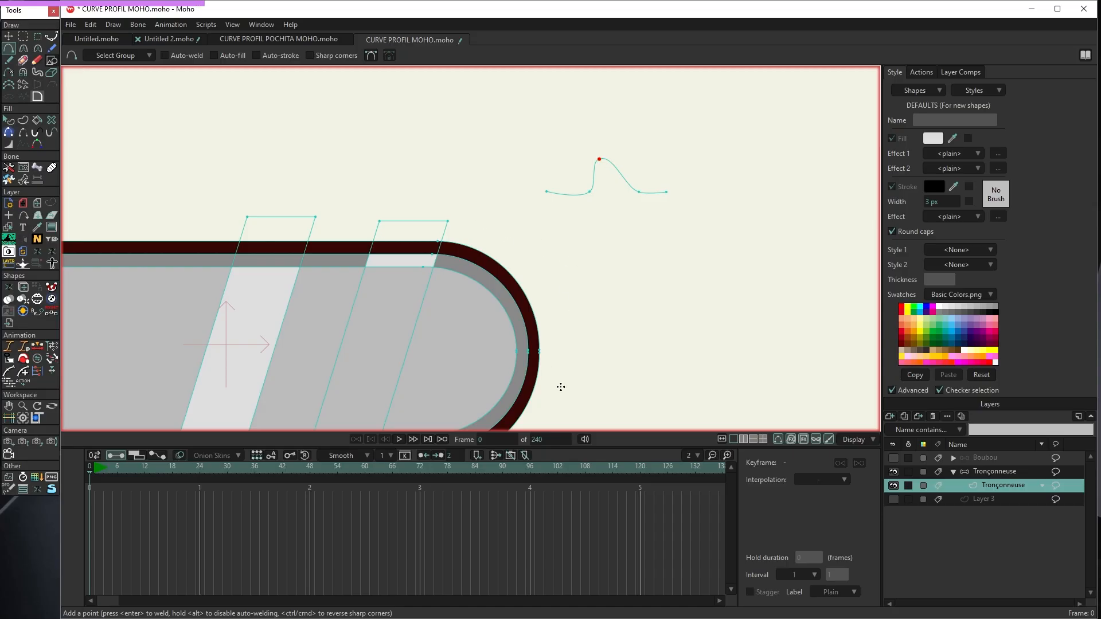
- Turn all points of the tooth profile into sharp corners and deselect it
{"action": "scroll", "coordinate": [543, 335], "scroll_direction": "down", "scroll_amount": 1}
{"action": "scroll", "coordinate": [588, 213], "scroll_direction": "up", "scroll_amount": 1}
{"action": "scroll", "coordinate": [601, 201], "scroll_direction": "up", "scroll_amount": 2}
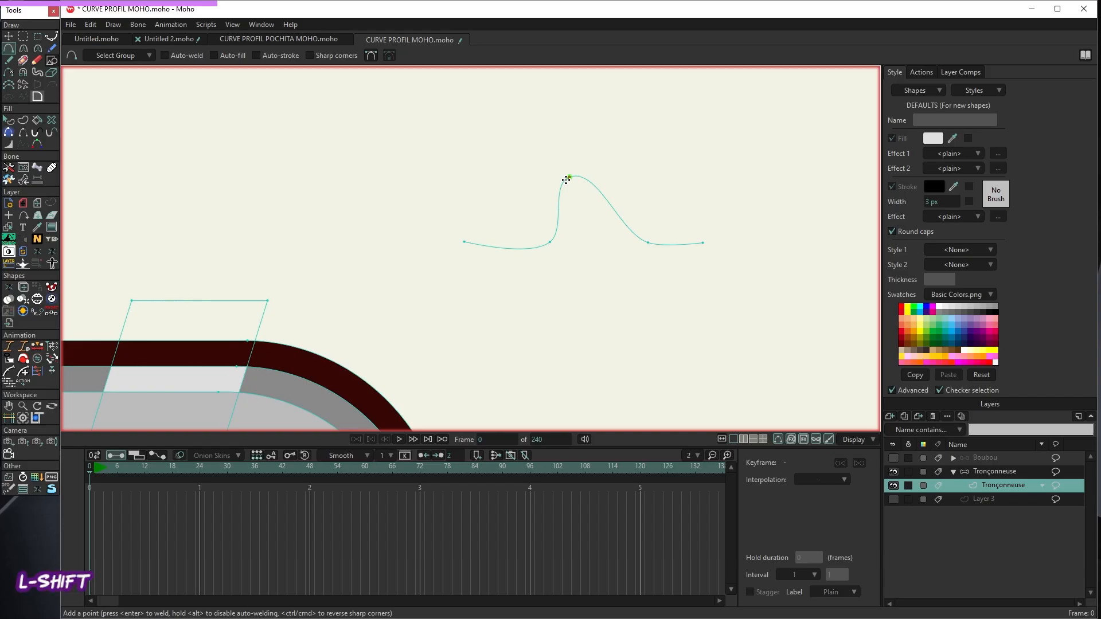
{"action": "key", "text": "shift+t"}
{"action": "left_click_drag", "start_coordinate": [445, 126], "coordinate": [752, 288]}
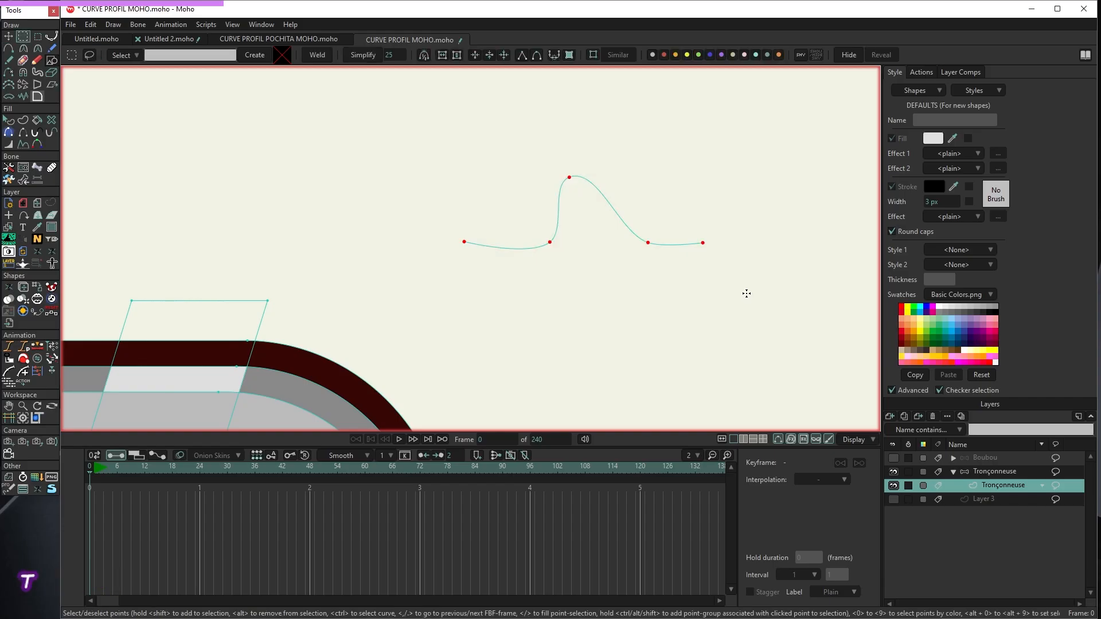
{"action": "left_click", "coordinate": [522, 54]}
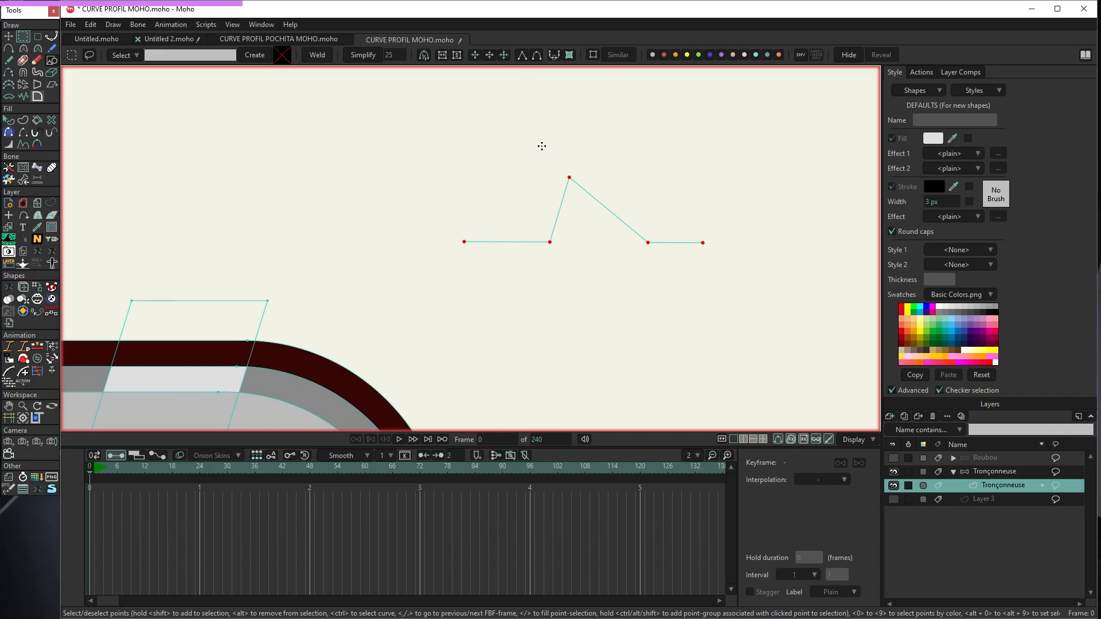
{"action": "key", "text": "ctrl+z"}
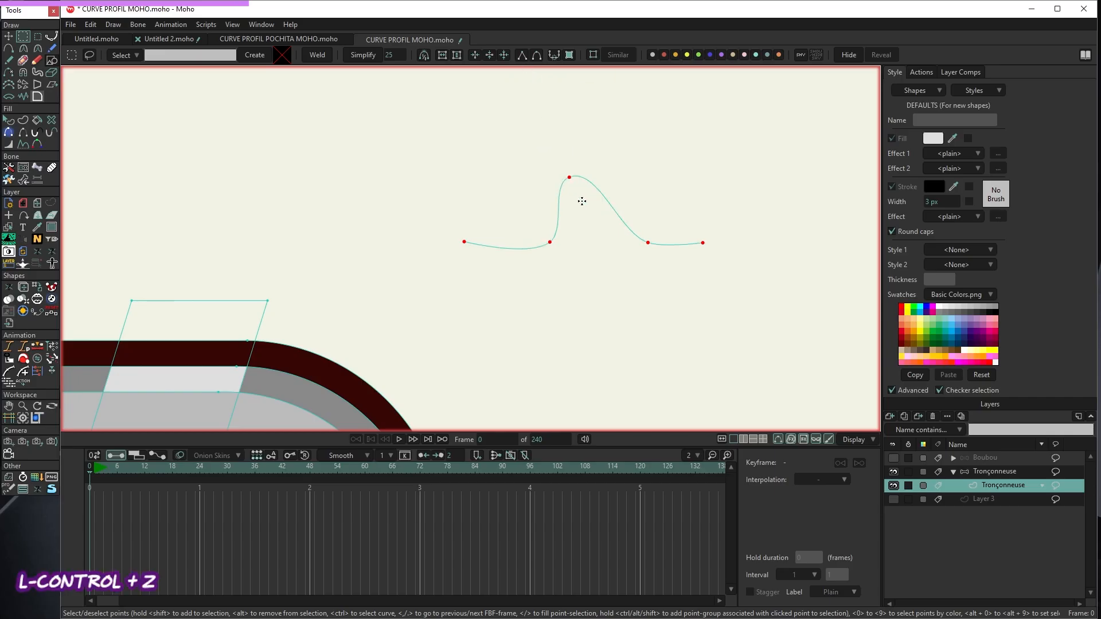
{"action": "key", "text": "ctrl+p"}
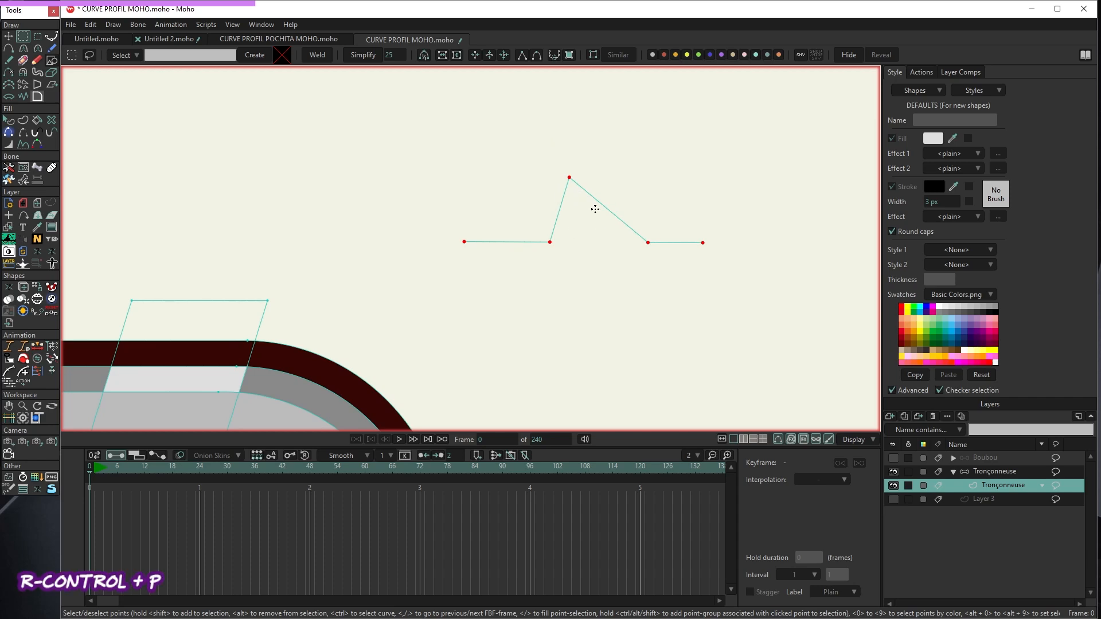
{"action": "left_click", "coordinate": [9, 119]}
{"action": "left_click", "coordinate": [429, 223]}
{"action": "key", "text": "t"}
{"action": "scroll", "coordinate": [671, 172], "scroll_direction": "down", "scroll_amount": 4}
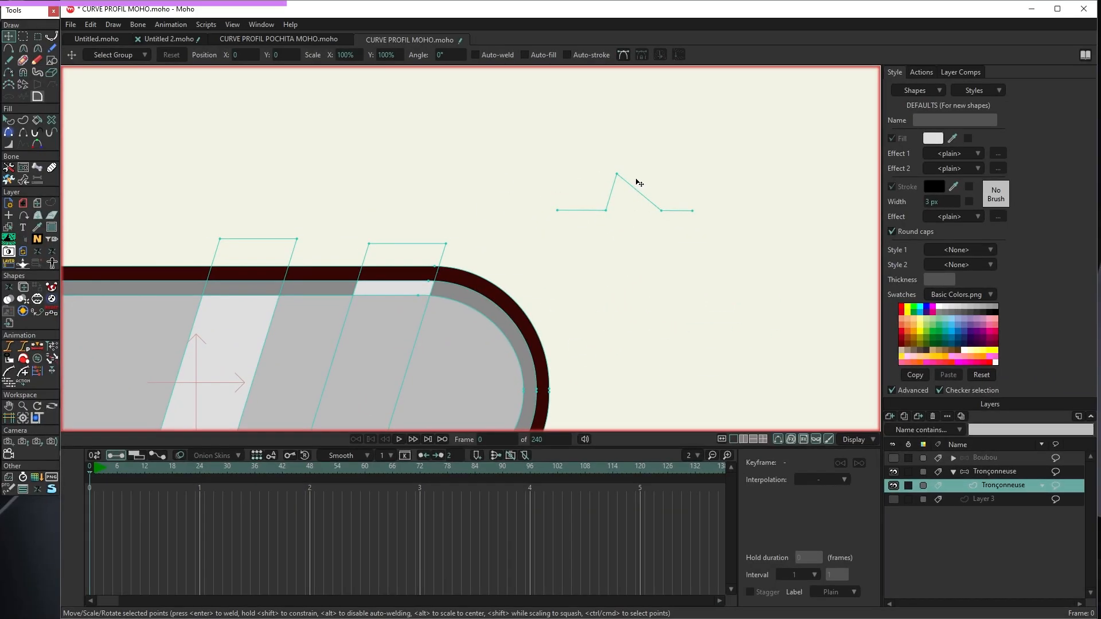
- Draw a second, stroked tooth profile just below the first one and delete it
{"action": "key", "text": "a"}
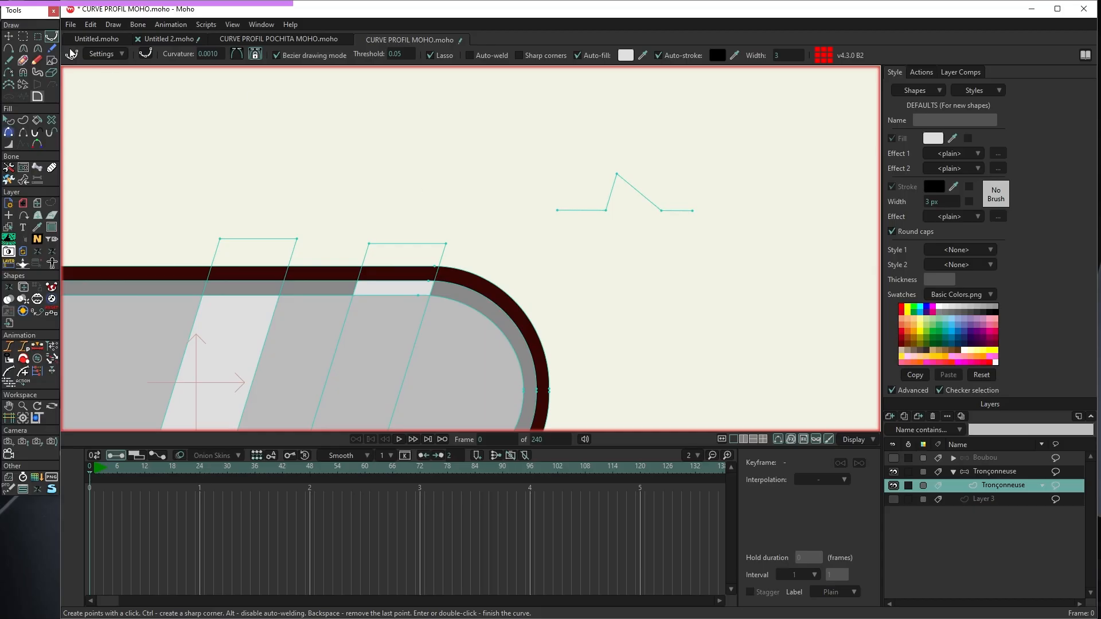
{"action": "left_click", "coordinate": [552, 251]}
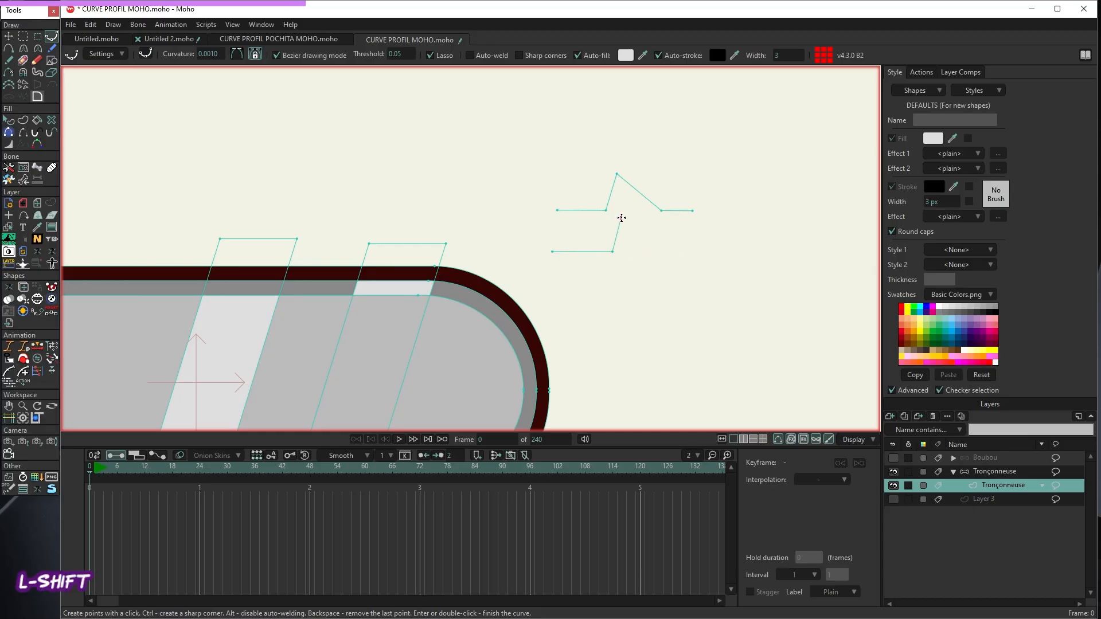
{"action": "left_click", "coordinate": [622, 218]}
{"action": "left_click", "coordinate": [658, 251]}
{"action": "key", "text": "Escape"}
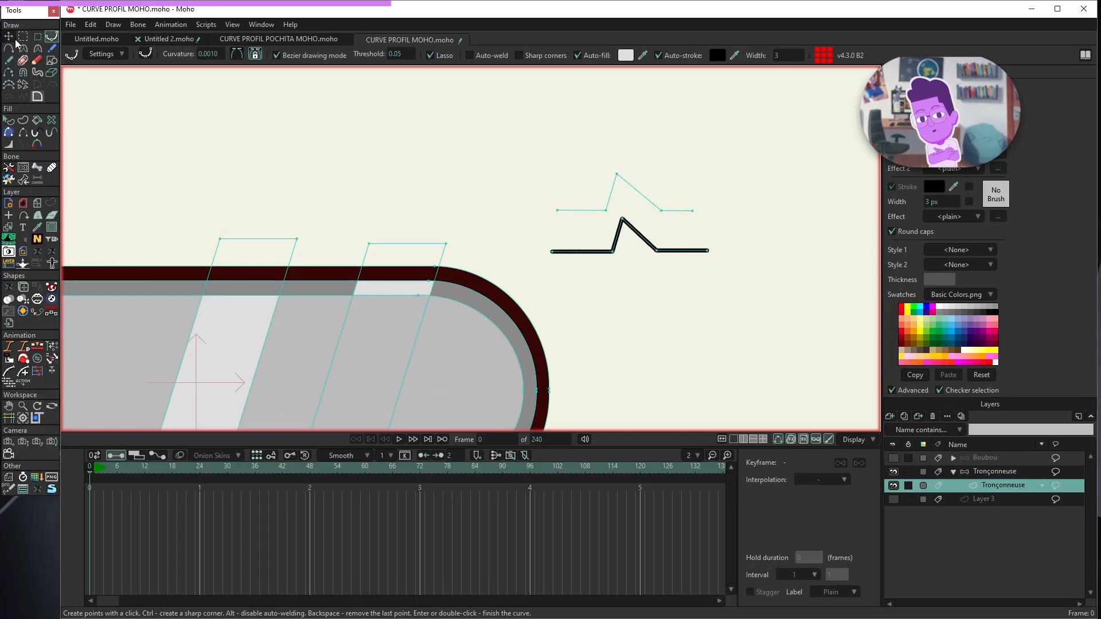
{"action": "left_click", "coordinate": [9, 37]}
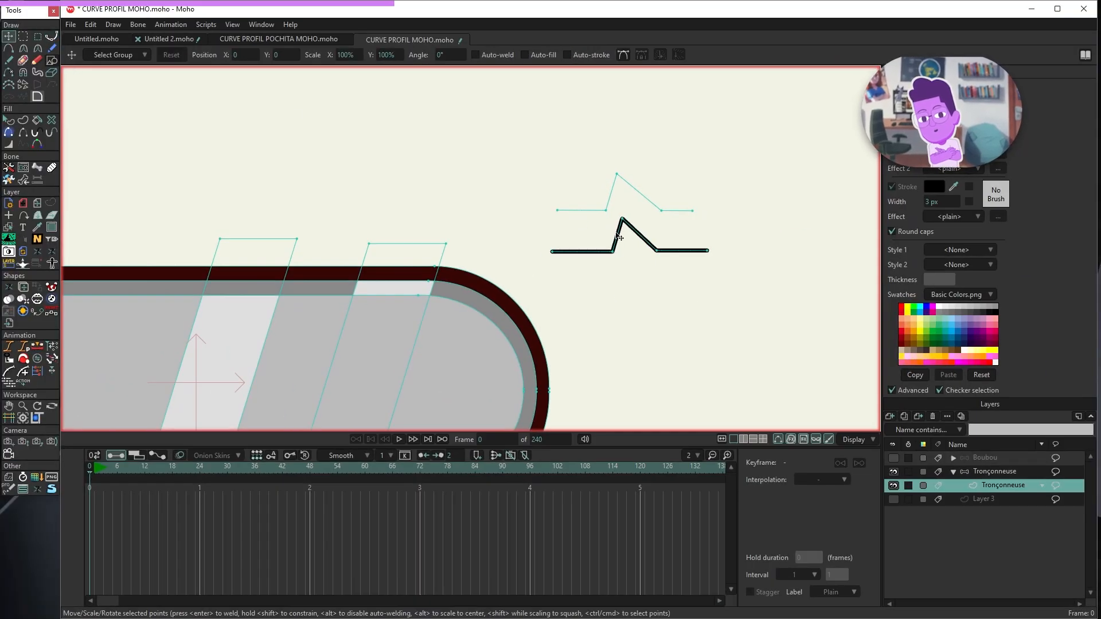
{"action": "double_click", "coordinate": [619, 237]}
{"action": "key", "text": "Delete"}
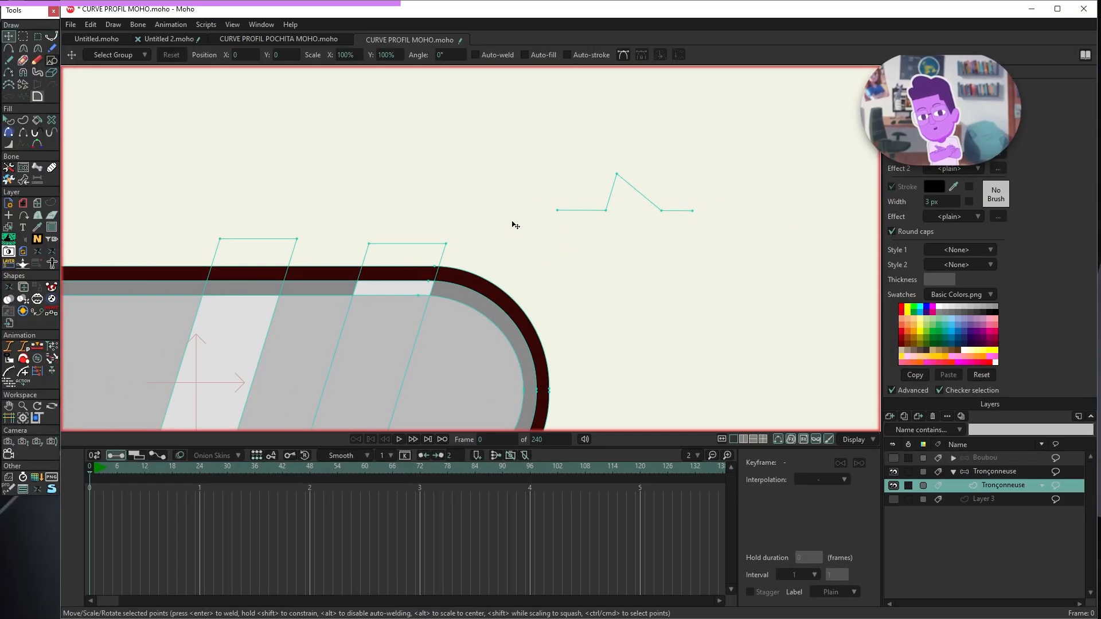
- Apply the drawn tooth profile to the blade's outer outline with the Curve Profile tool
{"action": "double_click", "coordinate": [479, 286]}
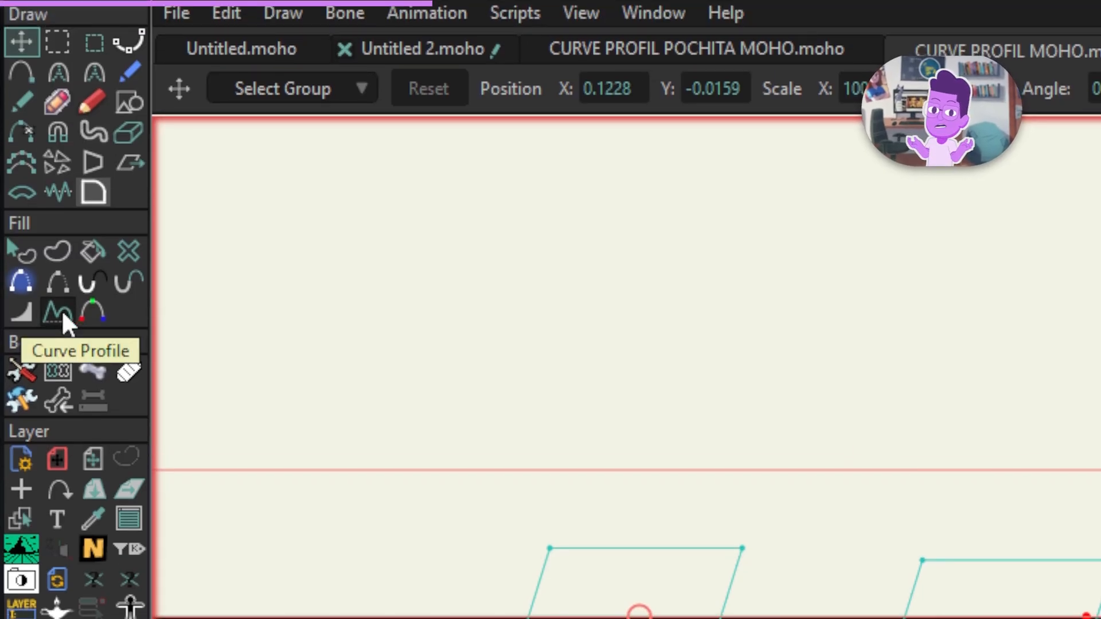
{"action": "left_click", "coordinate": [59, 313]}
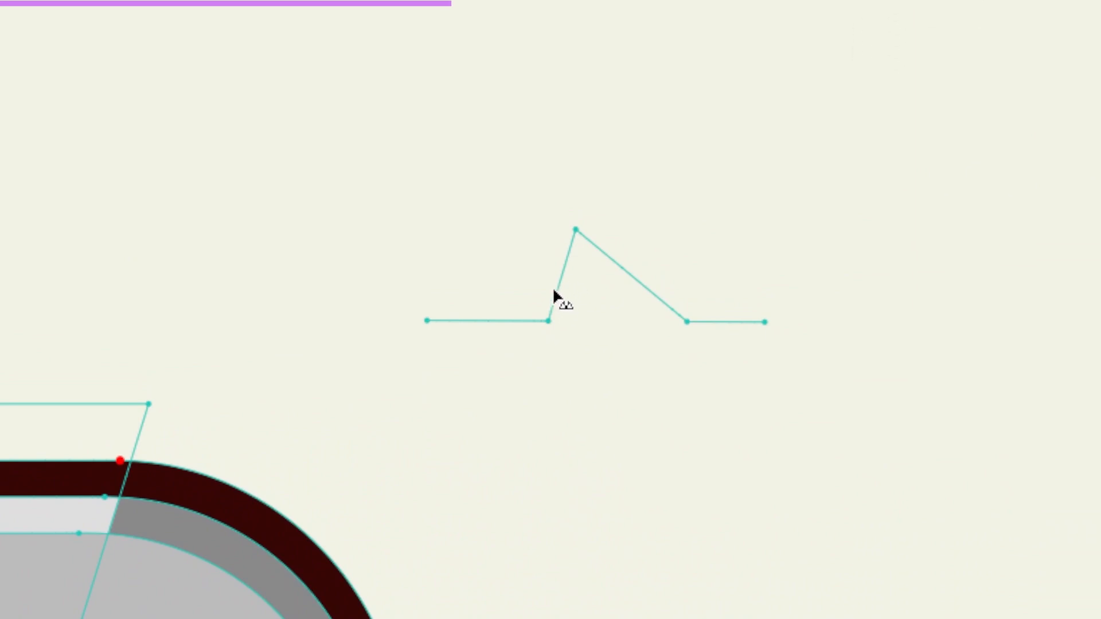
{"action": "left_click", "coordinate": [553, 295]}
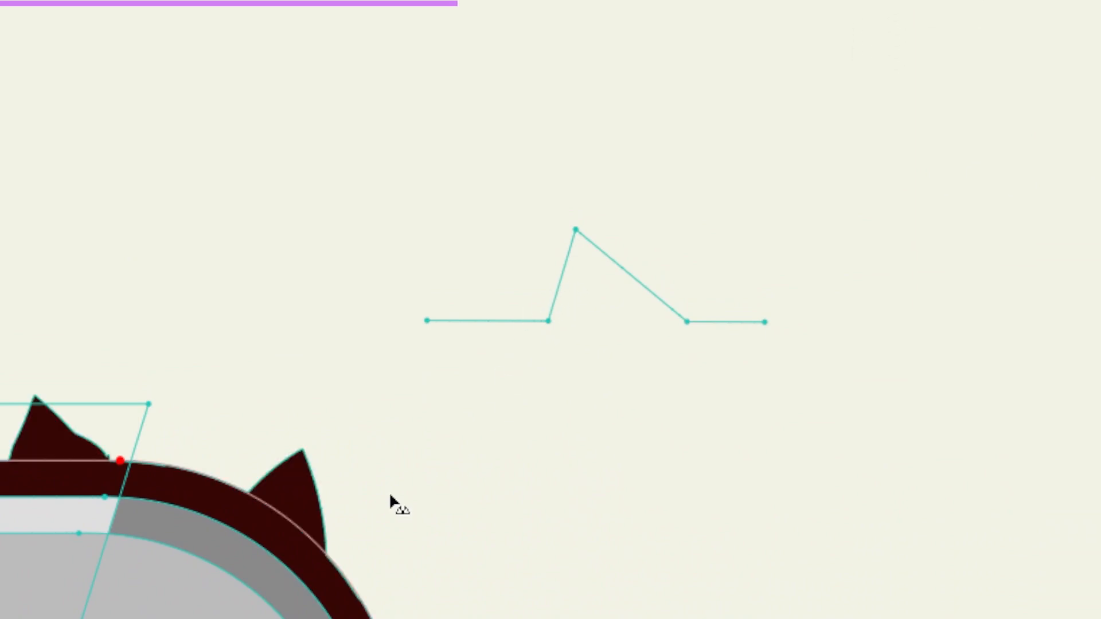
{"action": "scroll", "coordinate": [596, 274], "scroll_direction": "down", "scroll_amount": 5}
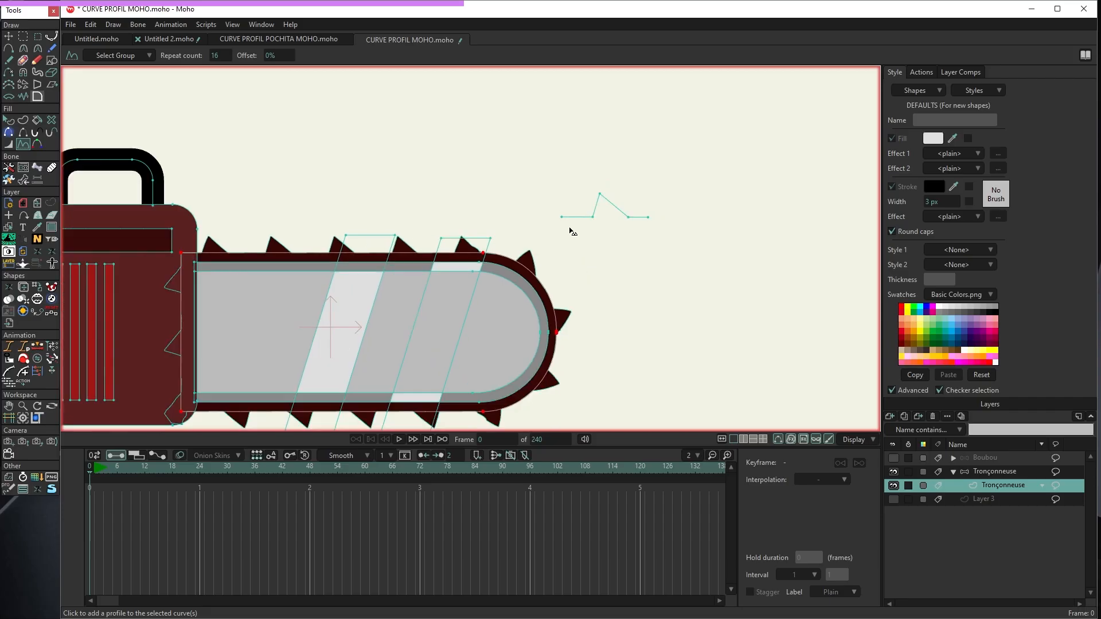
- Move the tooth profile's peak slightly lower and directly above its left base corner, giving the tooth a vertical front edge
{"action": "scroll", "coordinate": [545, 279], "scroll_direction": "up", "scroll_amount": 2}
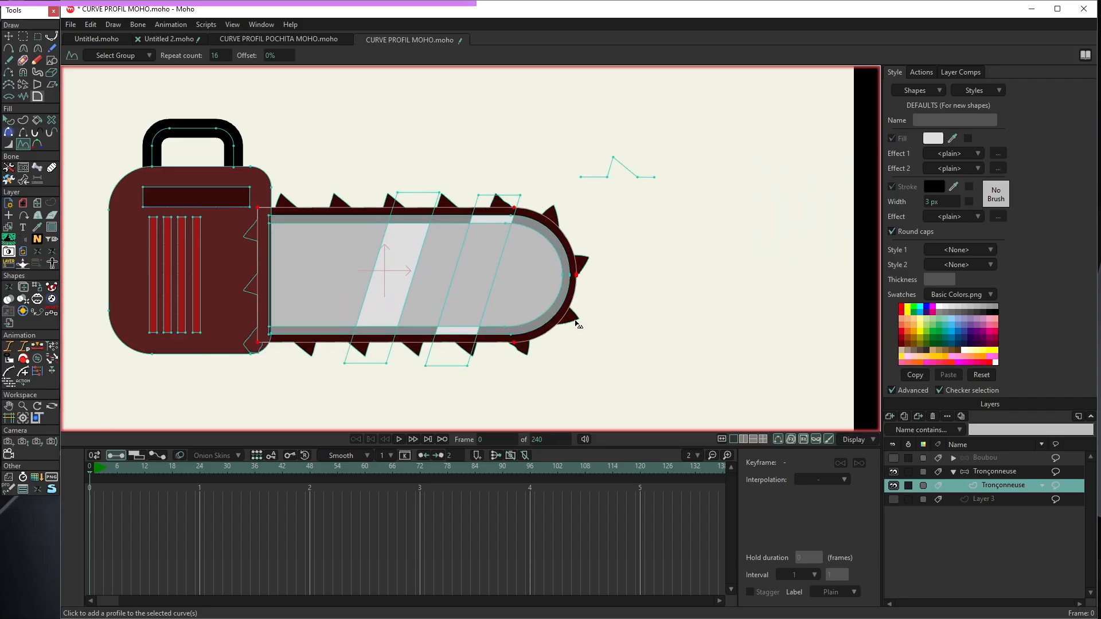
{"action": "left_click", "coordinate": [9, 36]}
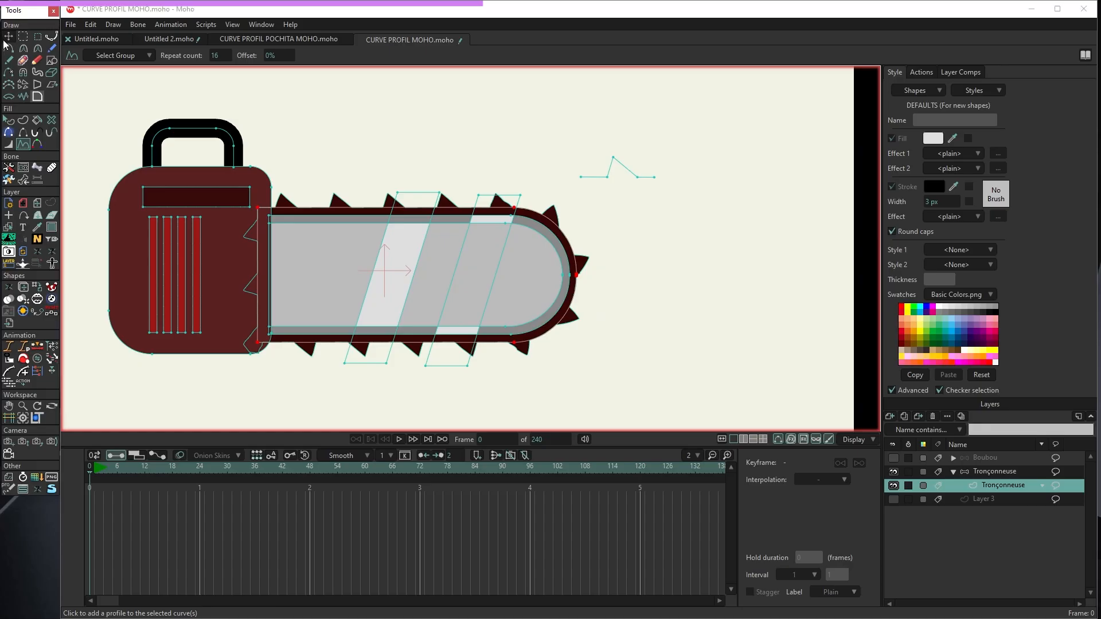
{"action": "mouse_move", "coordinate": [613, 156]}
{"action": "left_mouse_down"}
{"action": "mouse_move", "coordinate": [626, 161]}
{"action": "mouse_move", "coordinate": [604, 154]}
{"action": "mouse_move", "coordinate": [617, 165]}
{"action": "mouse_move", "coordinate": [608, 164]}
{"action": "left_mouse_up"}
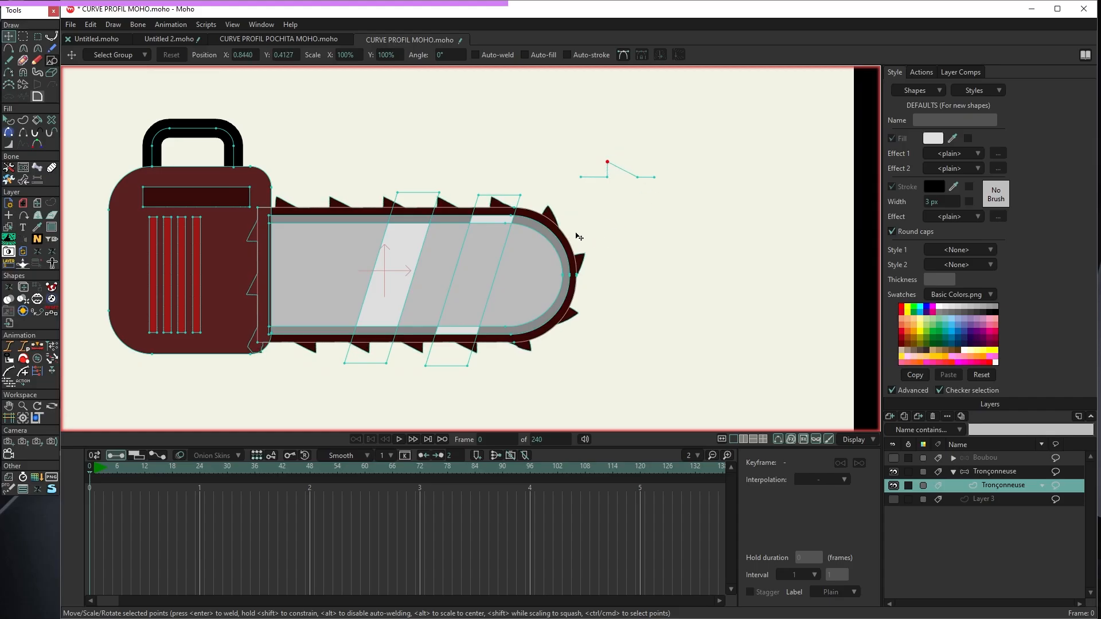
- Set the blade outline's curve profile to a repeat count of 32 and an offset of 6%
{"action": "scroll", "coordinate": [579, 237], "scroll_direction": "up", "scroll_amount": 1}
{"action": "left_click", "coordinate": [564, 242]}
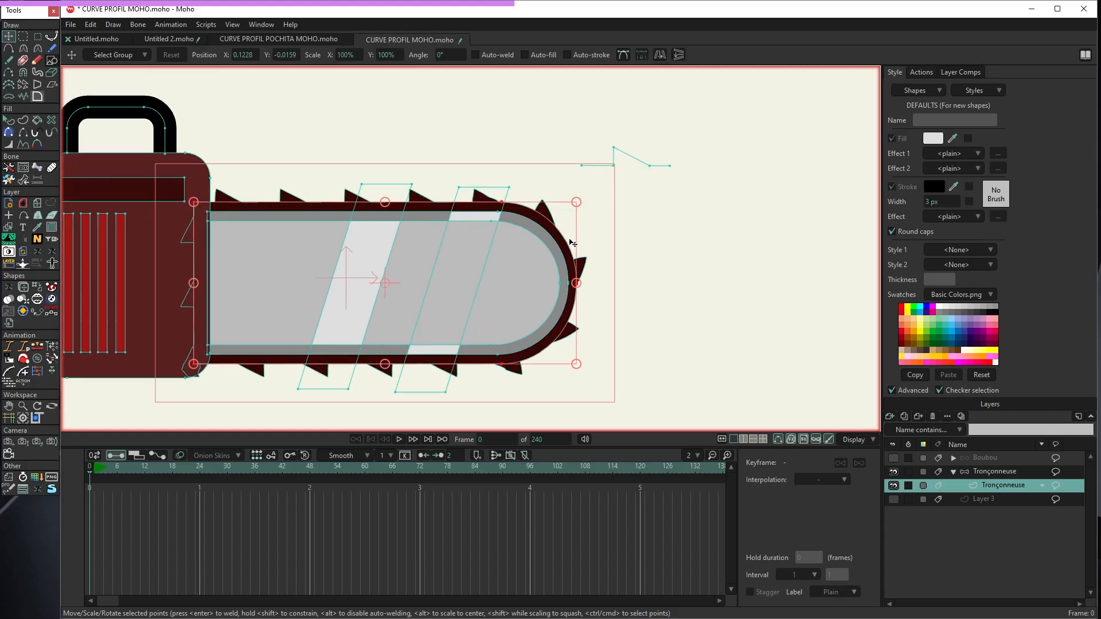
{"action": "left_click", "coordinate": [23, 145]}
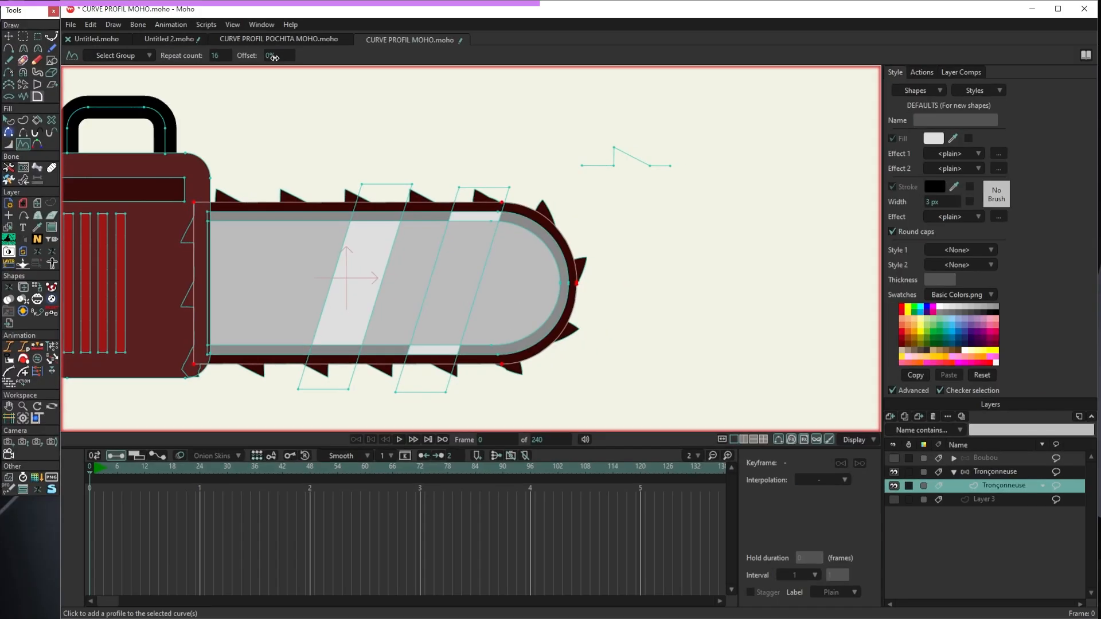
{"action": "left_click_drag", "start_coordinate": [274, 57], "coordinate": [304, 70]}
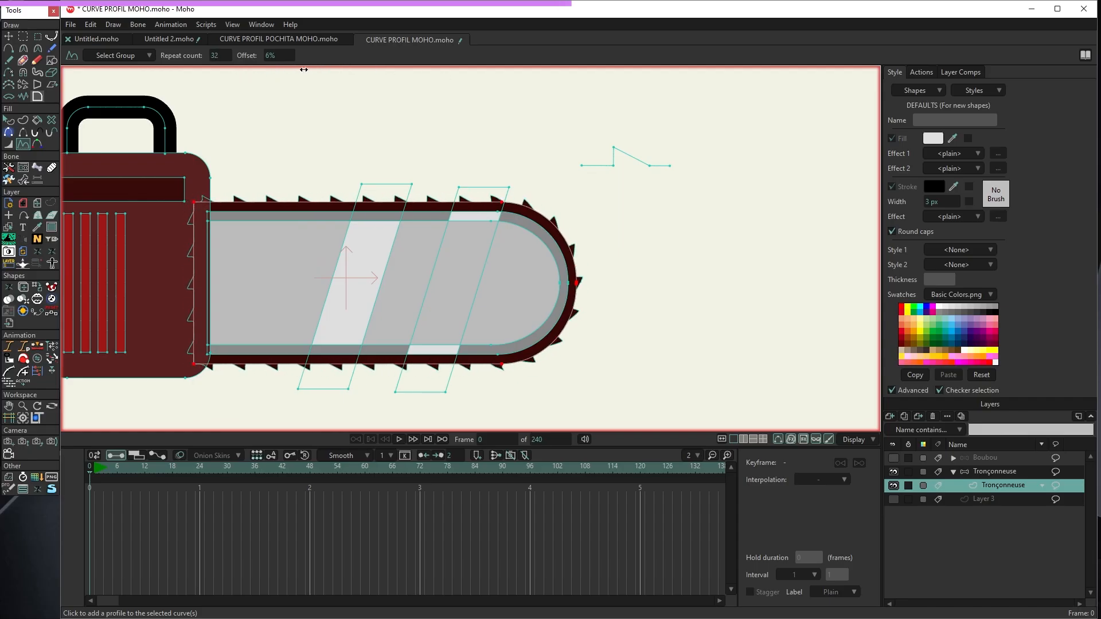
- Shorten the flat segments at both ends of the tooth profile by moving its end points close to the tooth's base
{"action": "left_click", "coordinate": [9, 36]}
{"action": "scroll", "coordinate": [553, 222], "scroll_direction": "up", "scroll_amount": 3}
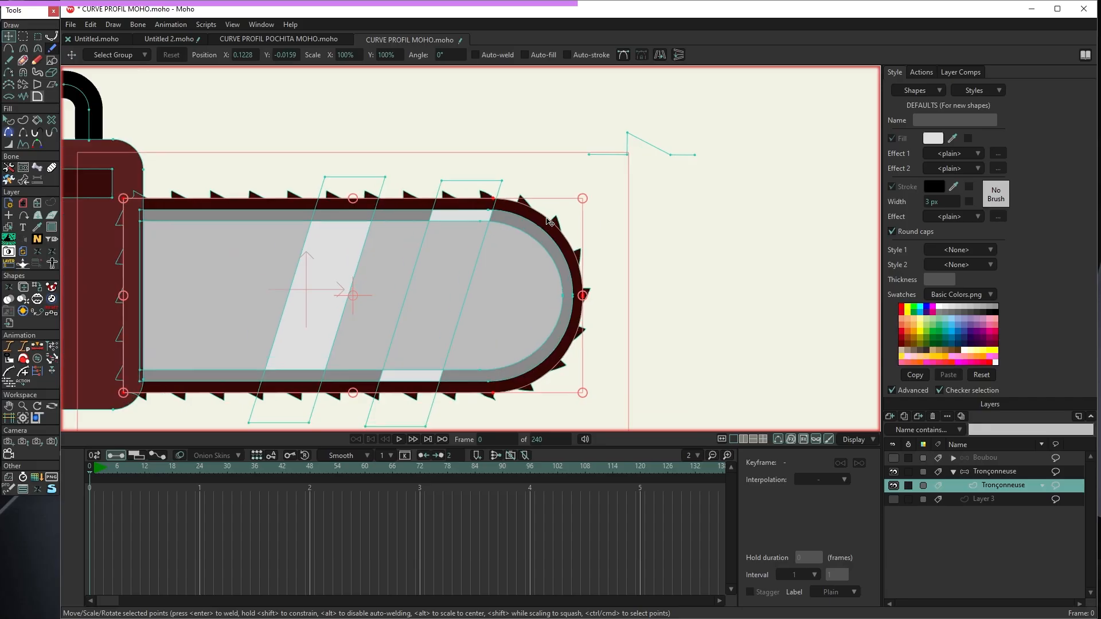
{"action": "left_click", "coordinate": [765, 131]}
{"action": "left_click", "coordinate": [728, 127], "text": "shift"}
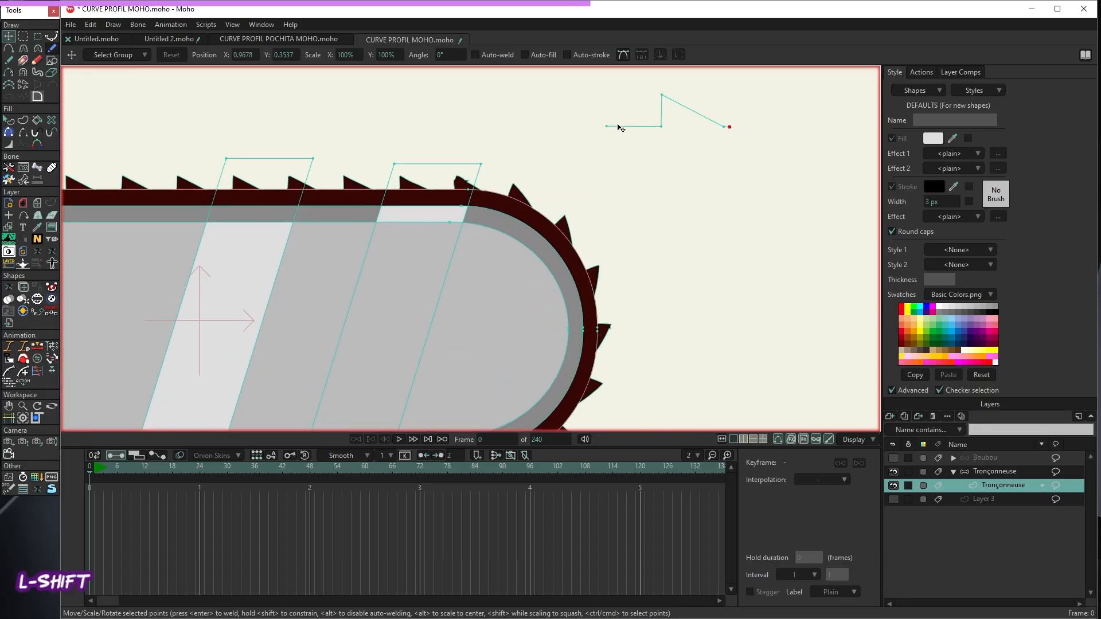
{"action": "left_click_drag", "start_coordinate": [606, 126], "coordinate": [654, 126]}
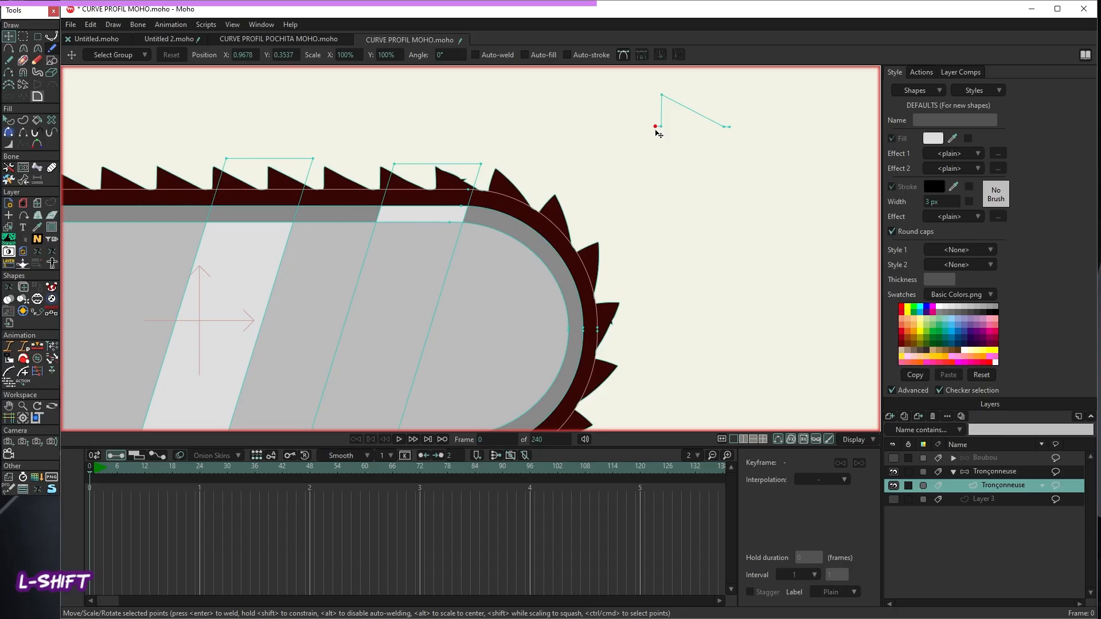
{"action": "left_click_drag", "start_coordinate": [729, 128], "coordinate": [732, 129]}
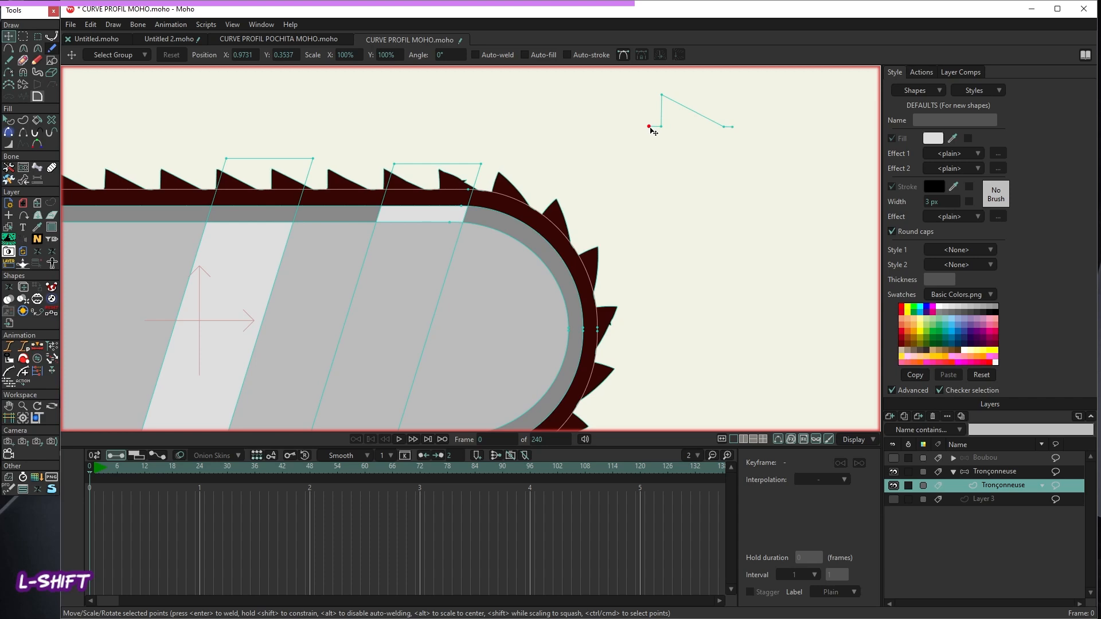
- At frame 1, set the curve profile offset of the blade's outer outline to 0%
{"action": "scroll", "coordinate": [646, 135], "scroll_direction": "down", "scroll_amount": 2}
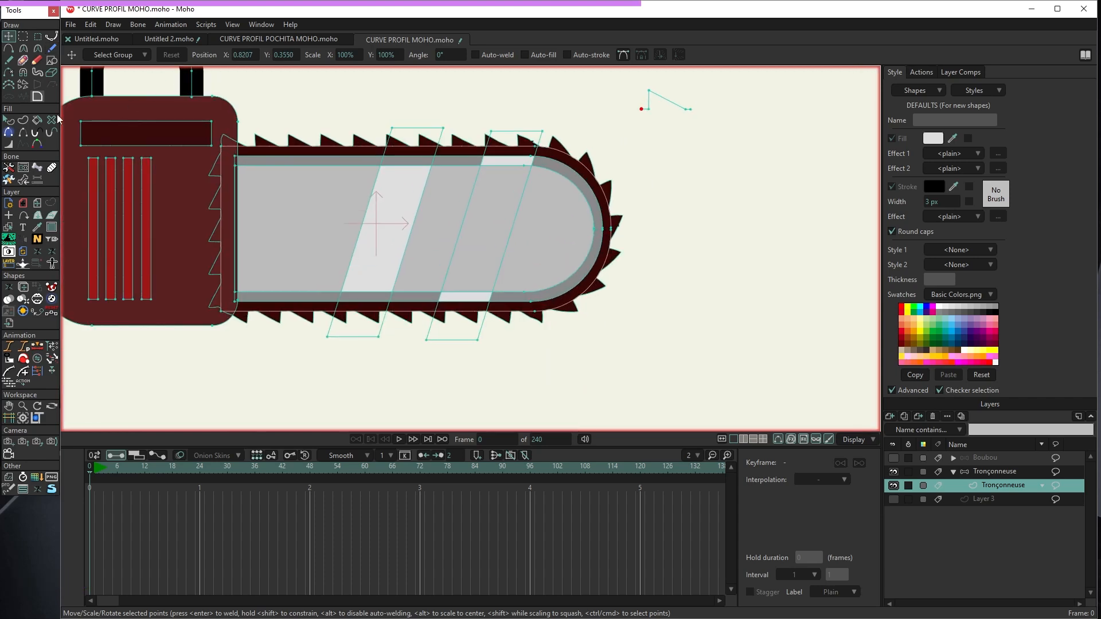
{"action": "left_click", "coordinate": [9, 120]}
{"action": "scroll", "coordinate": [528, 238], "scroll_direction": "down", "scroll_amount": 4}
{"action": "scroll", "coordinate": [567, 197], "scroll_direction": "up", "scroll_amount": 3}
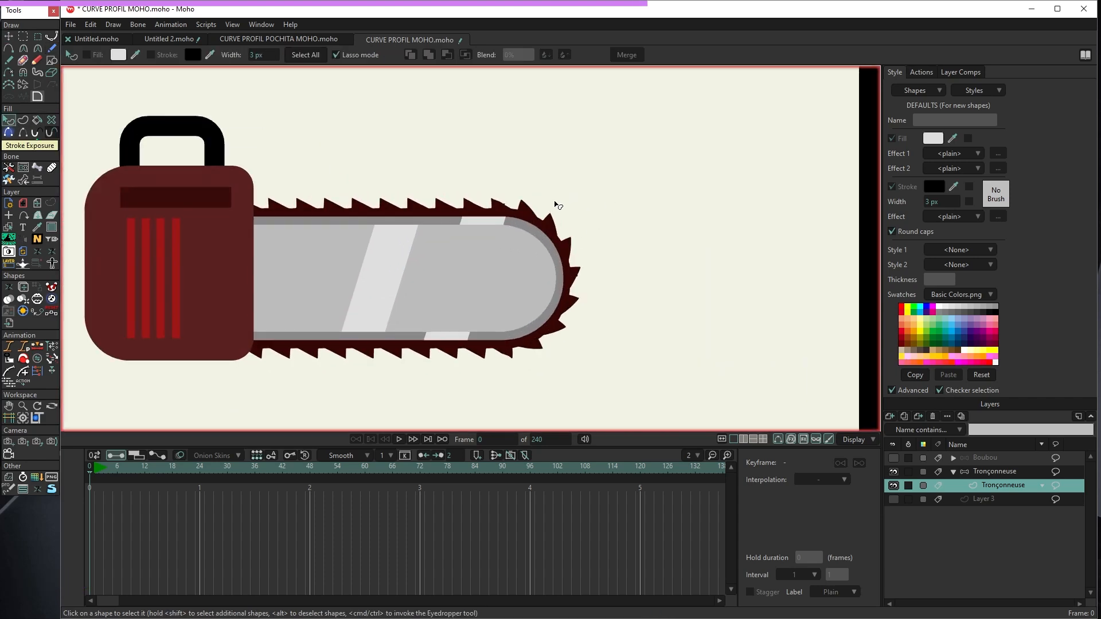
{"action": "left_click", "coordinate": [95, 470]}
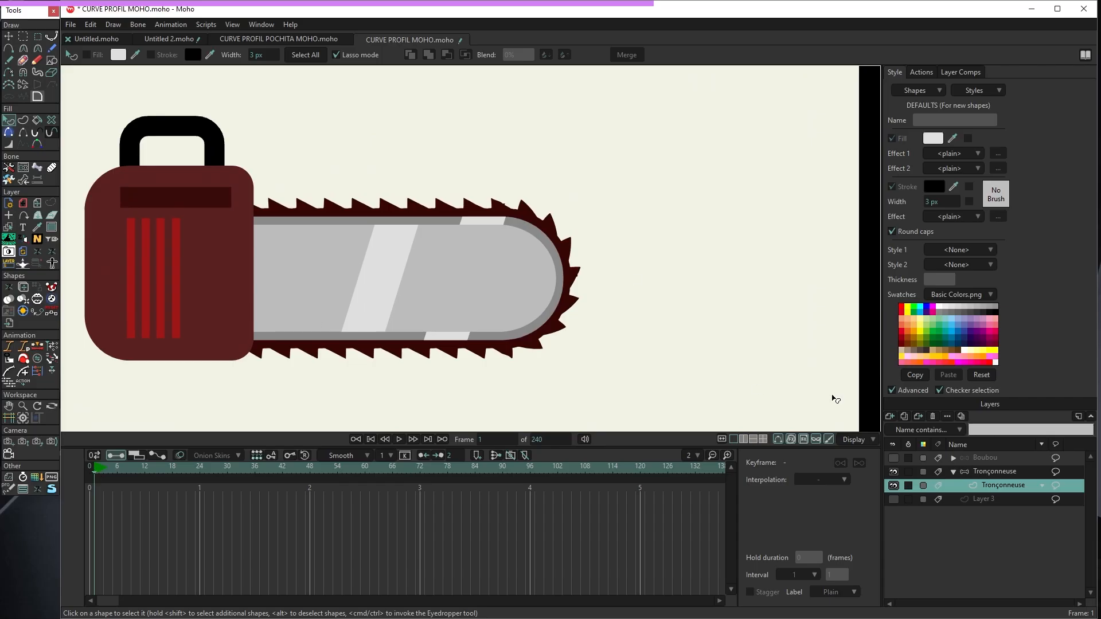
{"action": "left_click", "coordinate": [7, 38]}
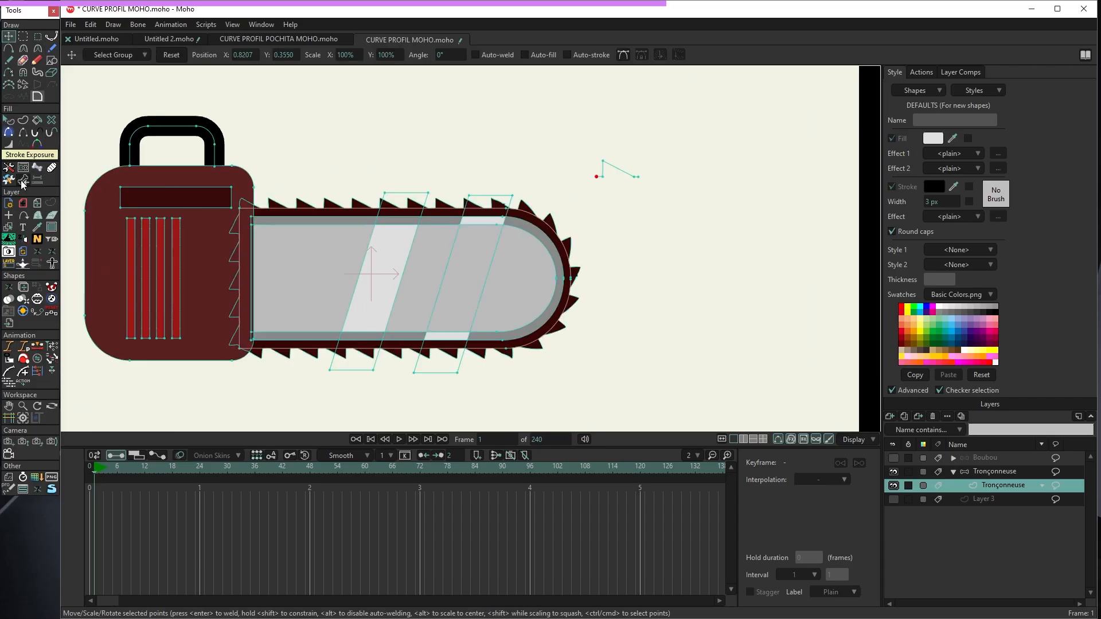
{"action": "double_click", "coordinate": [571, 266]}
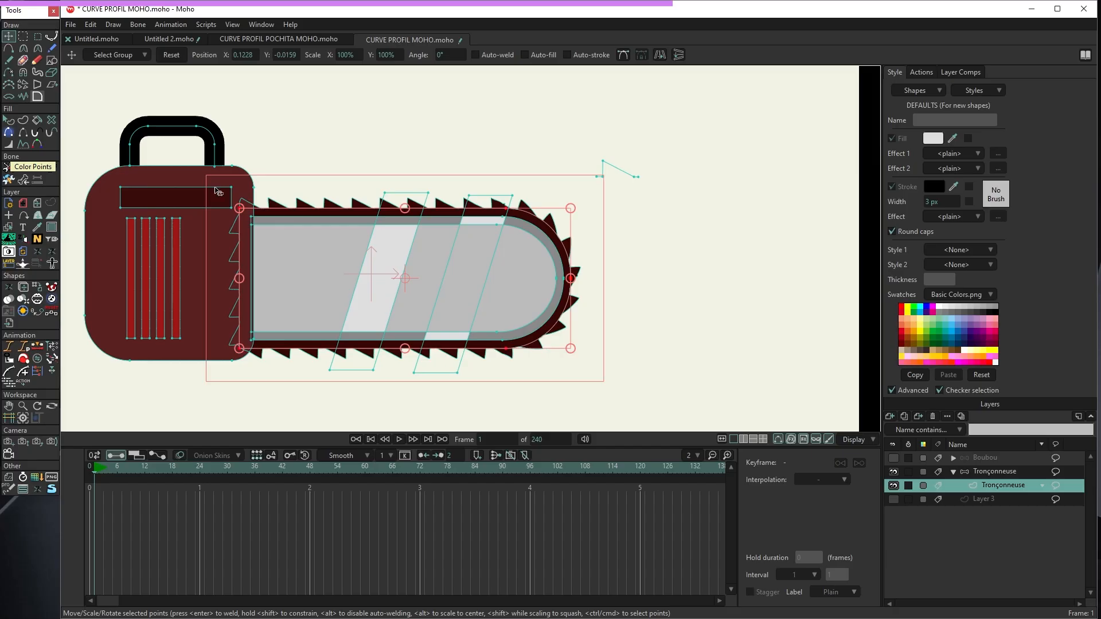
{"action": "left_click", "coordinate": [23, 144]}
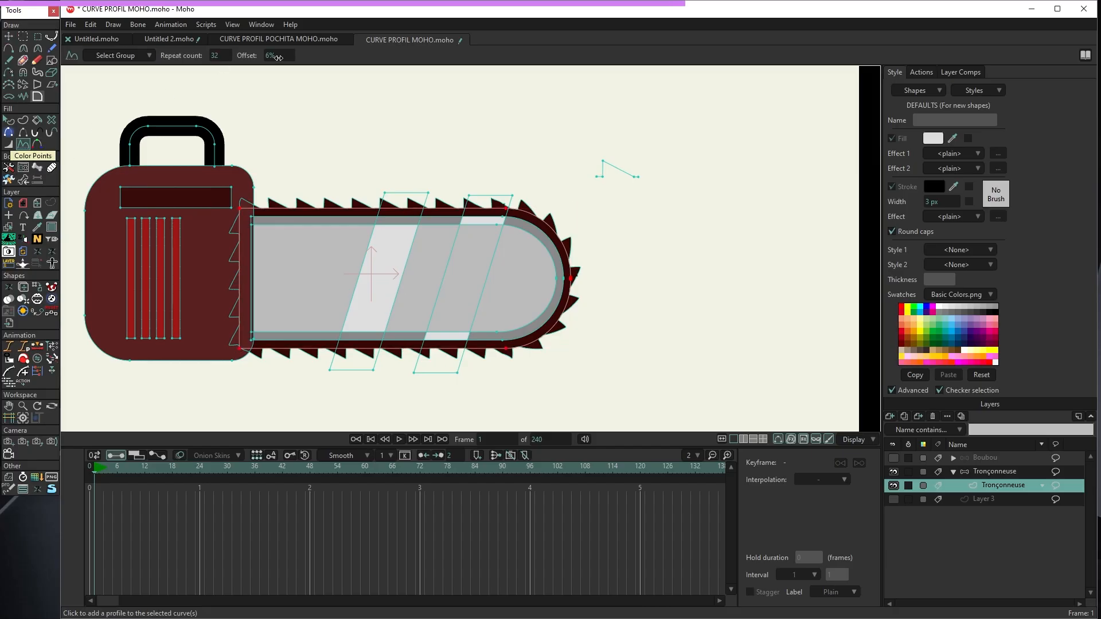
{"action": "left_click_drag", "start_coordinate": [281, 56], "coordinate": [247, 65]}
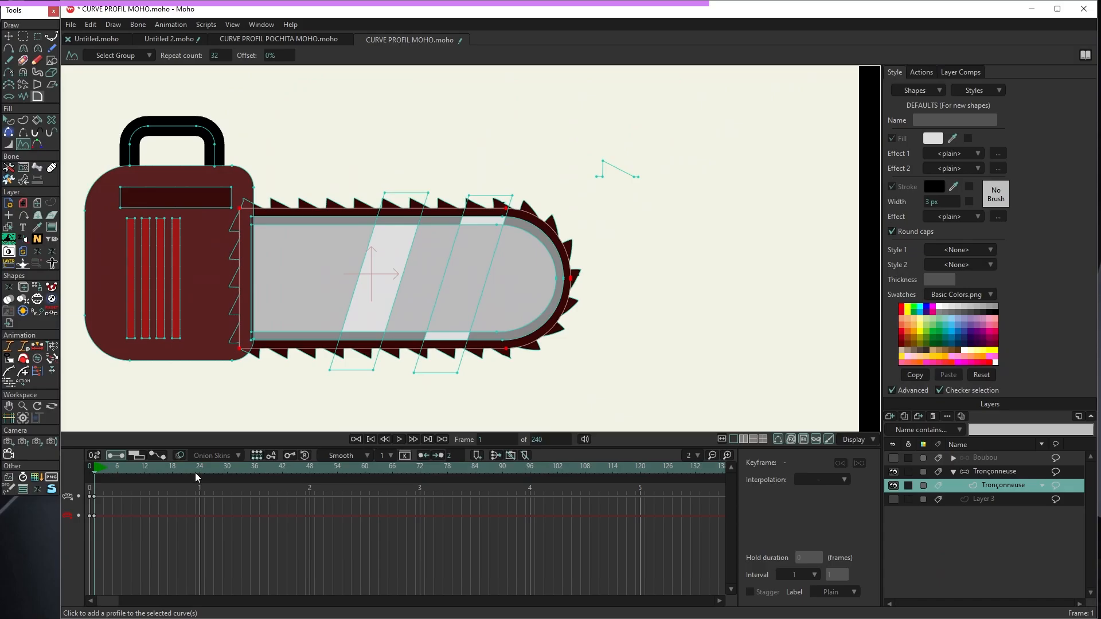
- At frame 24, set the blade outline's curve profile offset to 100%
{"action": "left_click", "coordinate": [199, 467]}
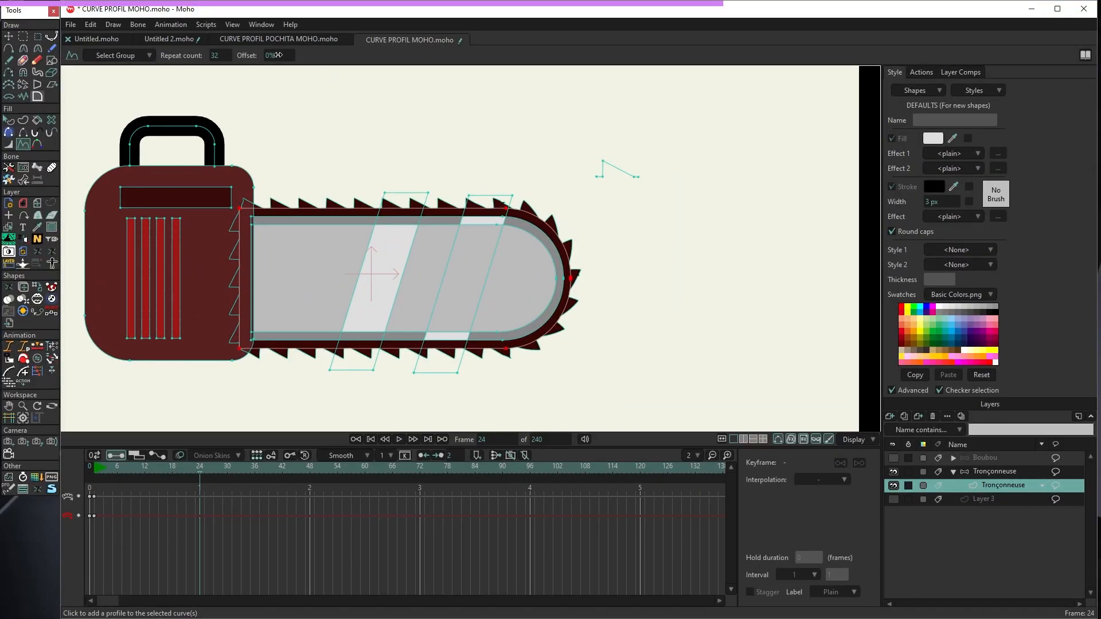
{"action": "left_click", "coordinate": [275, 55]}
{"action": "type", "text": "100"}
{"action": "key", "text": "Return"}
- Set the curve profile keyframes at frame 24 to Cycle interpolation
{"action": "left_click_drag", "start_coordinate": [191, 505], "coordinate": [197, 498]}
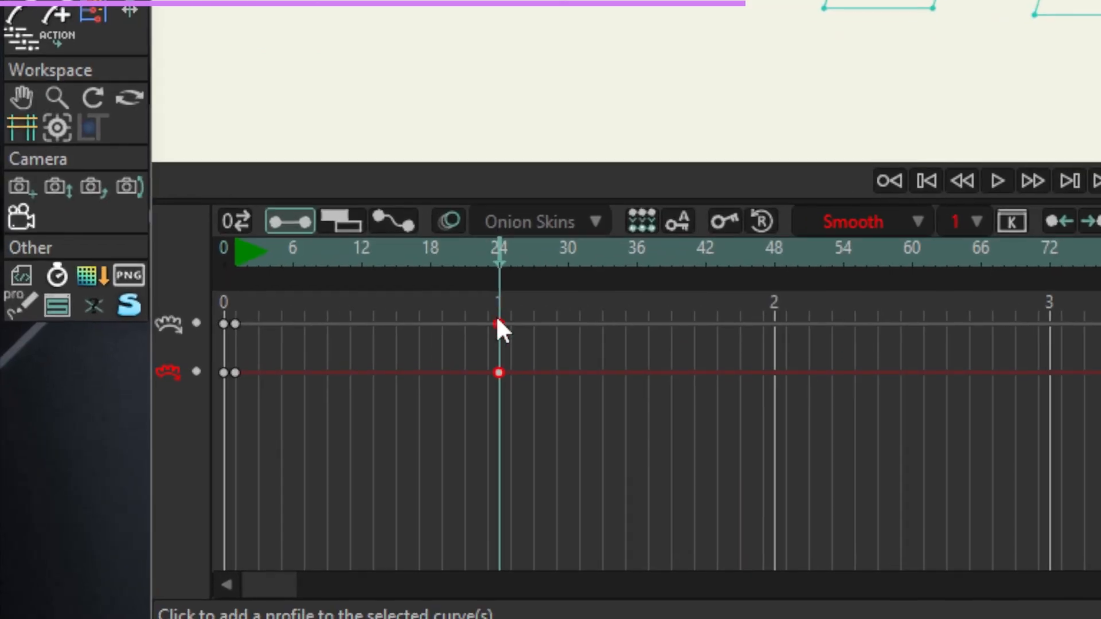
{"action": "right_click", "coordinate": [199, 498]}
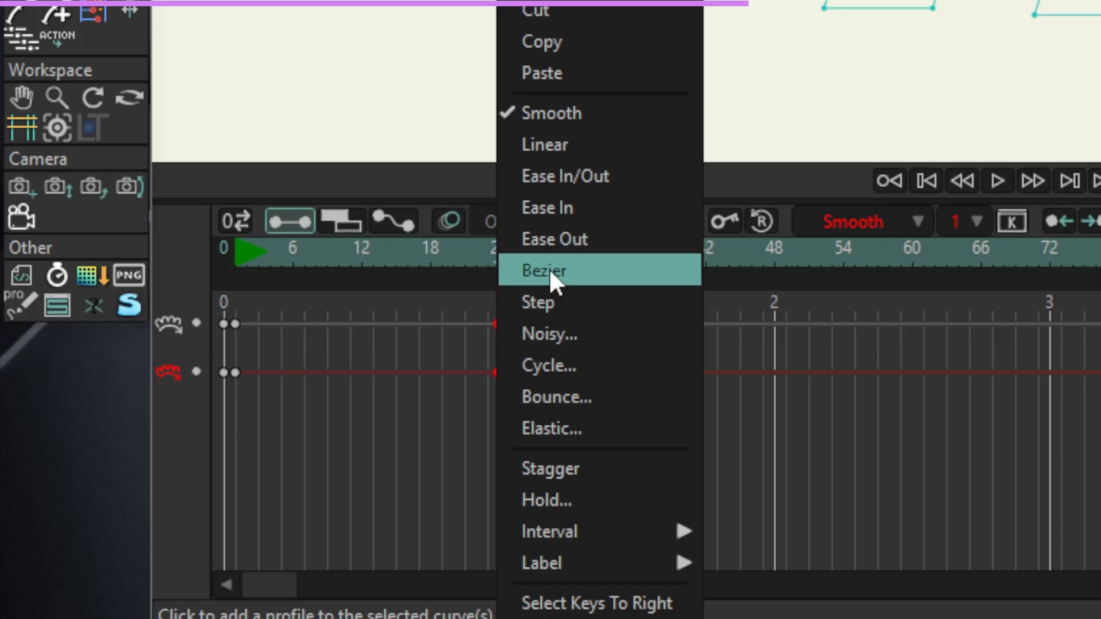
{"action": "left_click", "coordinate": [553, 367]}
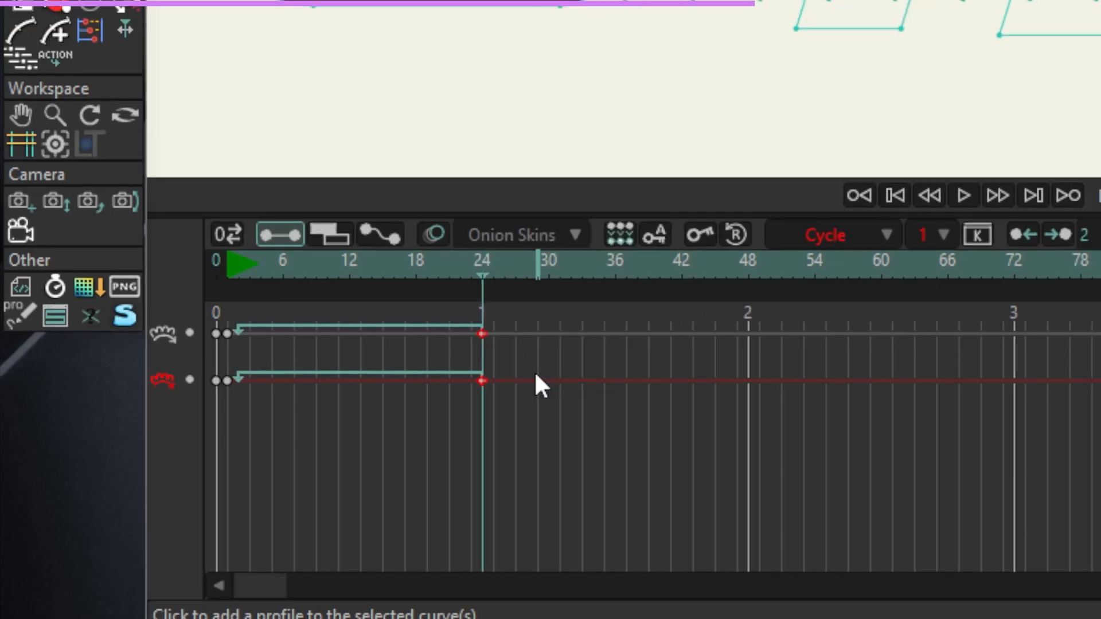
- Play the animation from frame 0 with the outlines hidden to check how the teeth travel around the blade
{"action": "left_click_drag", "start_coordinate": [416, 273], "coordinate": [209, 274]}
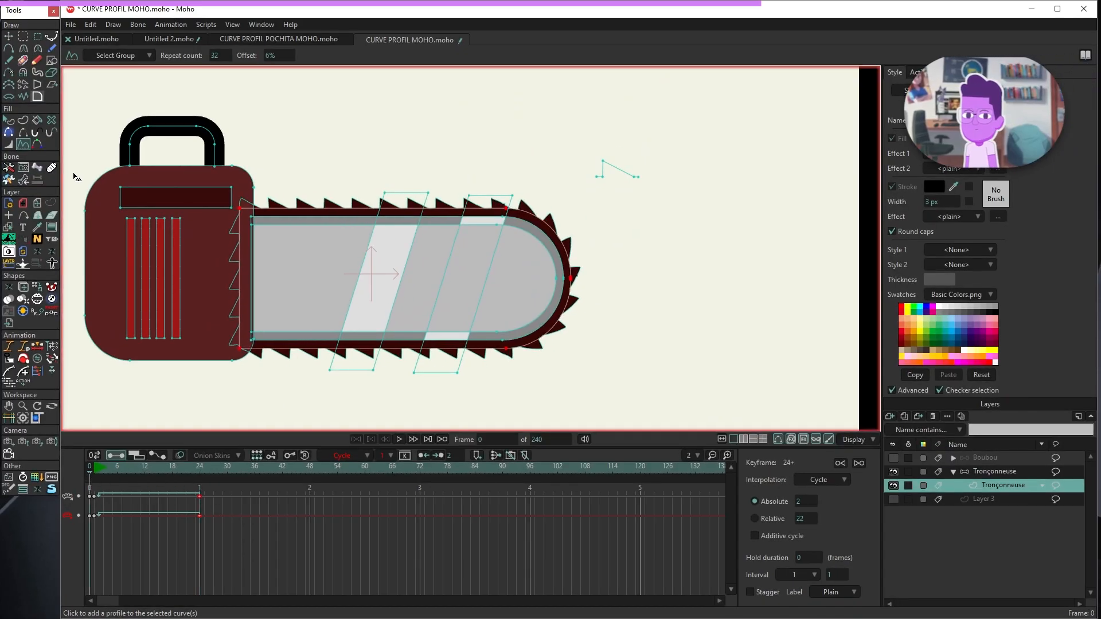
{"action": "left_click", "coordinate": [9, 120]}
{"action": "key", "text": "ctrl+r"}
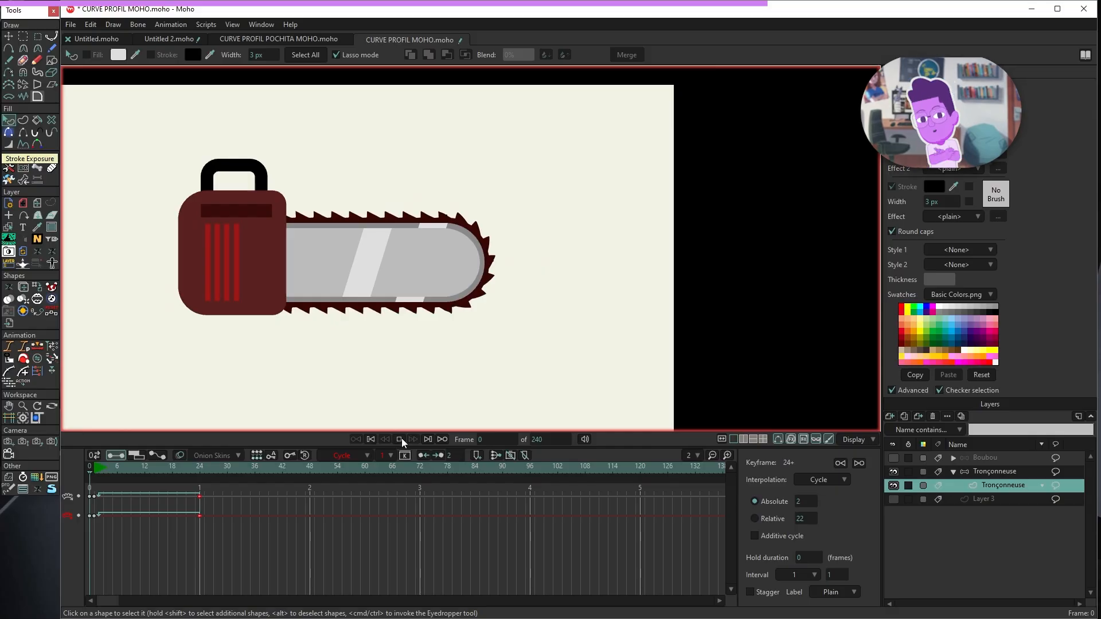
{"action": "scroll", "coordinate": [286, 225], "scroll_direction": "up", "scroll_amount": 2}
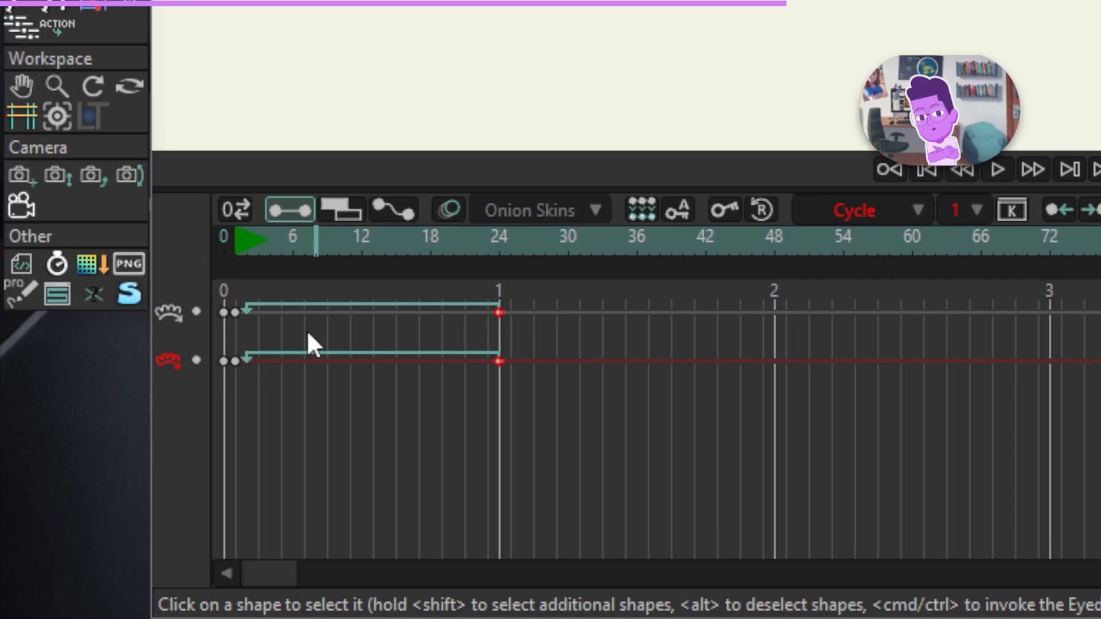
- Set the curve profile keyframes at frame 1 to Linear interpolation and play the animation to check the chain's motion
{"action": "left_click_drag", "start_coordinate": [255, 397], "coordinate": [233, 309]}
{"action": "right_click", "coordinate": [233, 310]}
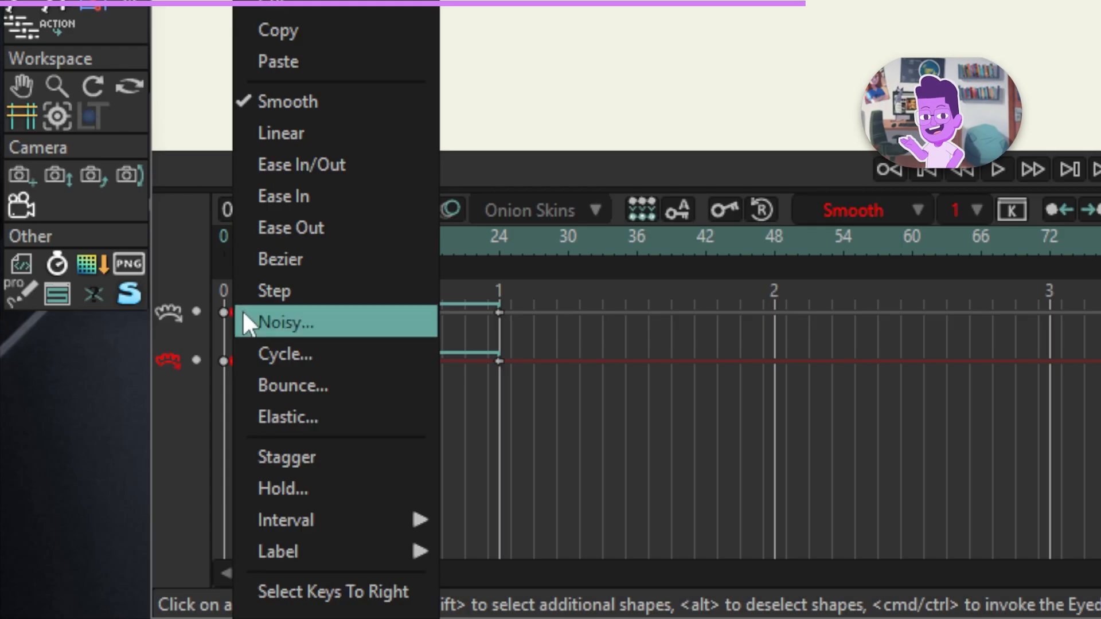
{"action": "left_click", "coordinate": [301, 135]}
{"action": "left_click", "coordinate": [299, 377]}
{"action": "left_click", "coordinate": [235, 243]}
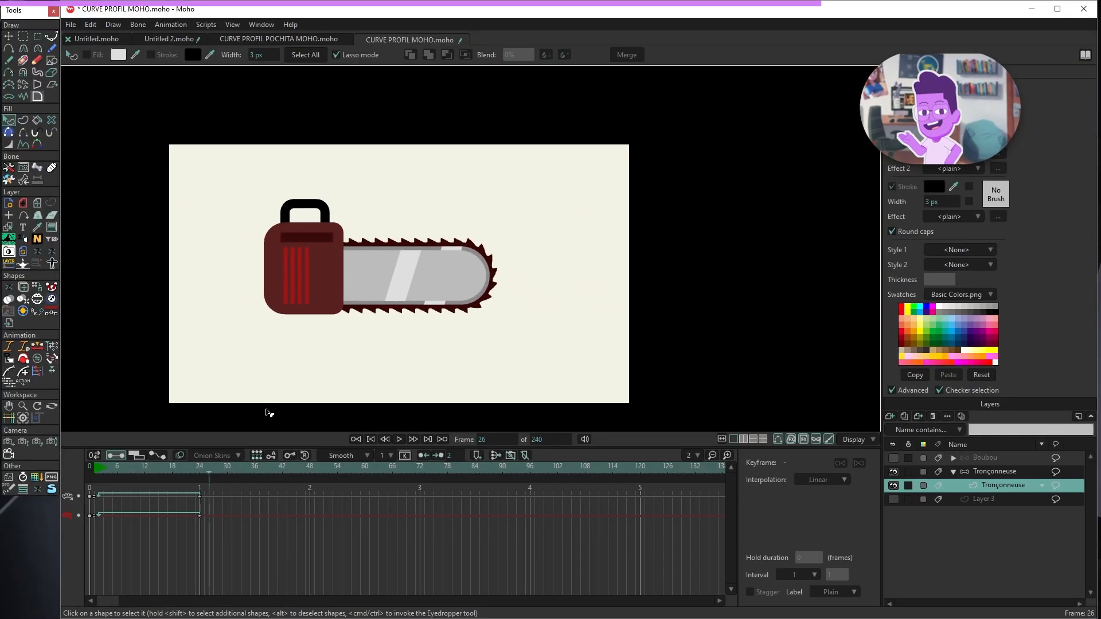
{"action": "key", "text": "space"}
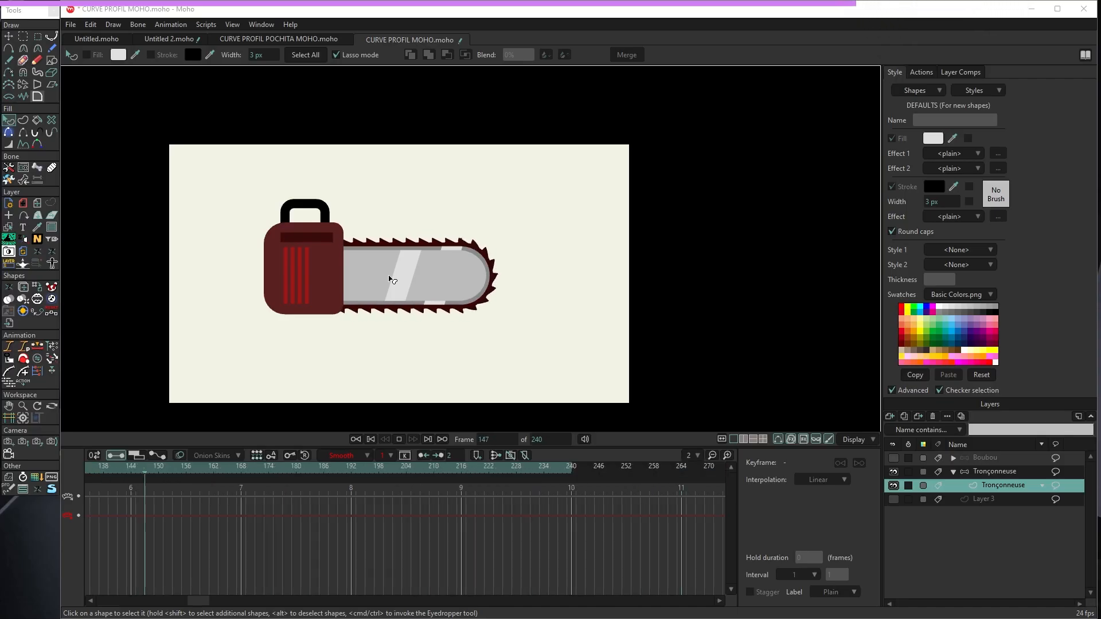
- At frame 5, keyframe the tooth profile's peak point by moving it very slightly left
{"action": "mouse_move", "coordinate": [109, 473]}
{"action": "left_mouse_down"}
{"action": "mouse_move", "coordinate": [36, 480]}
{"action": "mouse_move", "coordinate": [113, 479]}
{"action": "left_mouse_up"}
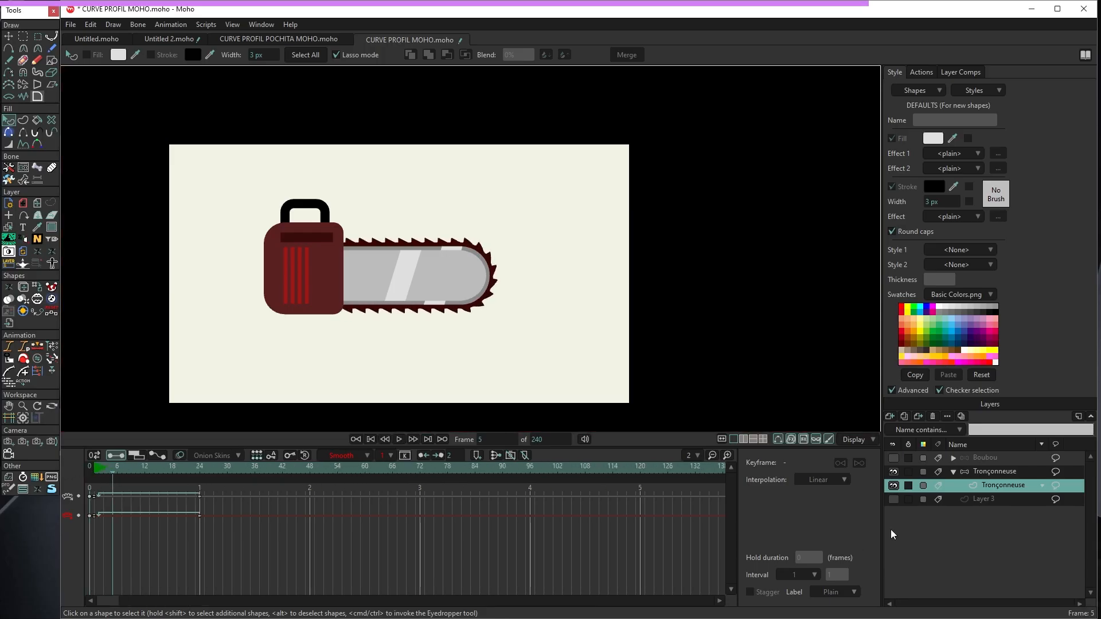
{"action": "left_click", "coordinate": [981, 474]}
{"action": "left_click", "coordinate": [982, 487]}
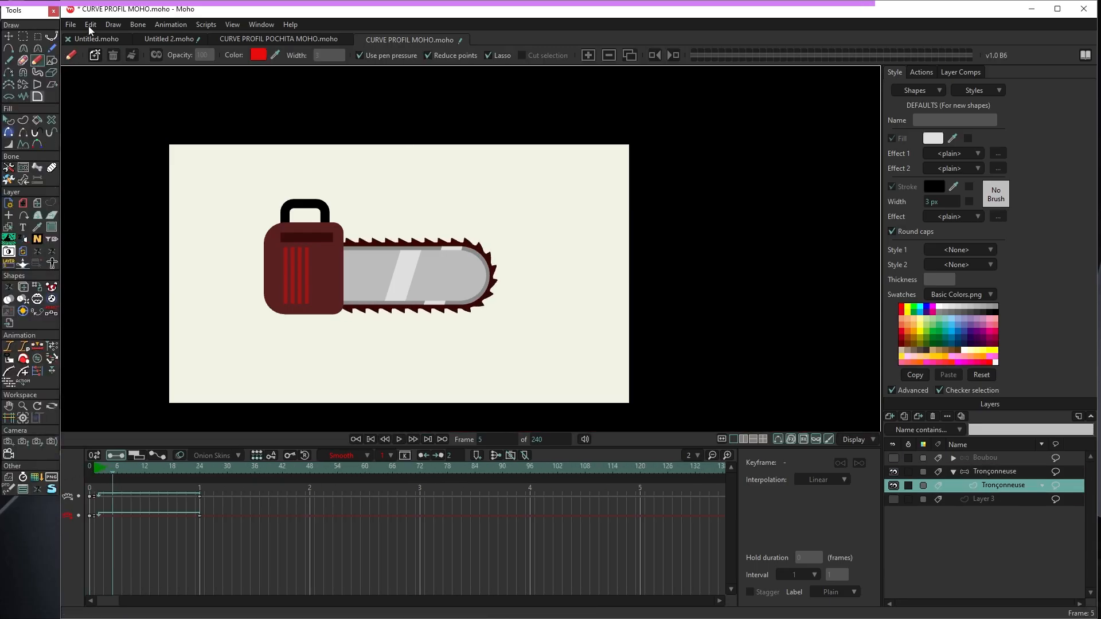
{"action": "left_click", "coordinate": [8, 36]}
{"action": "scroll", "coordinate": [423, 196], "scroll_direction": "up", "scroll_amount": 2}
{"action": "scroll", "coordinate": [549, 244], "scroll_direction": "up", "scroll_amount": 2}
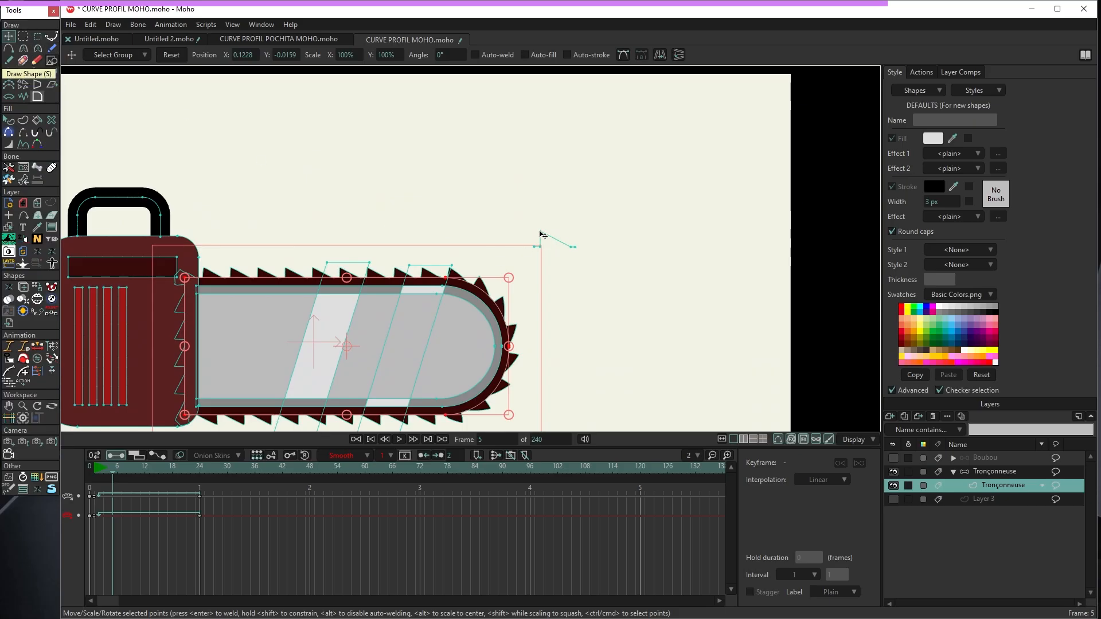
{"action": "left_click", "coordinate": [541, 233]}
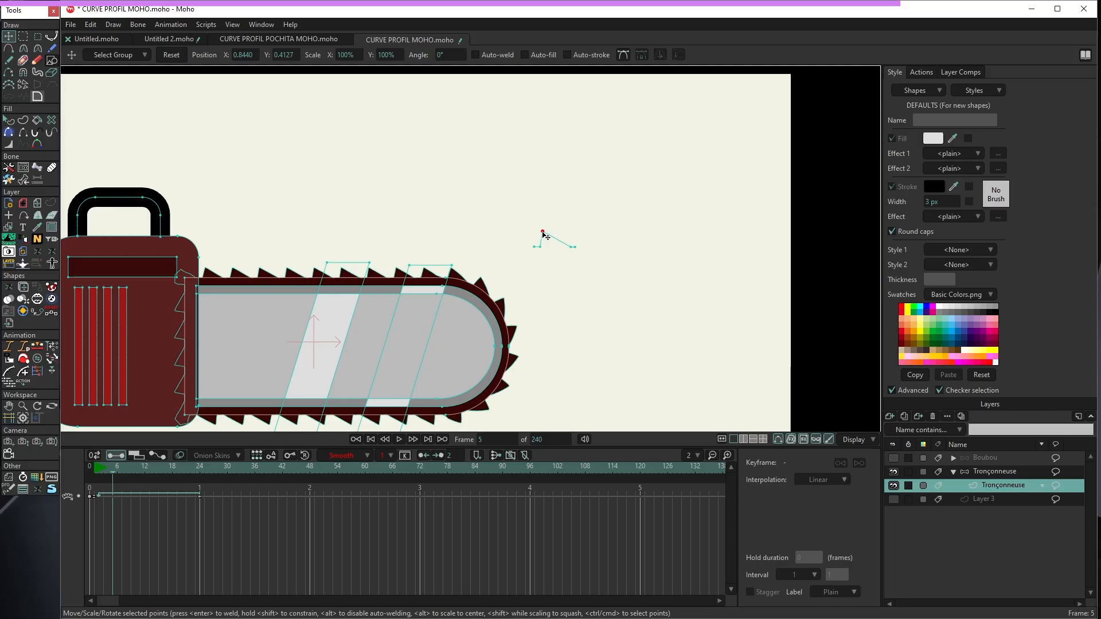
{"action": "left_click_drag", "start_coordinate": [540, 235], "coordinate": [539, 235]}
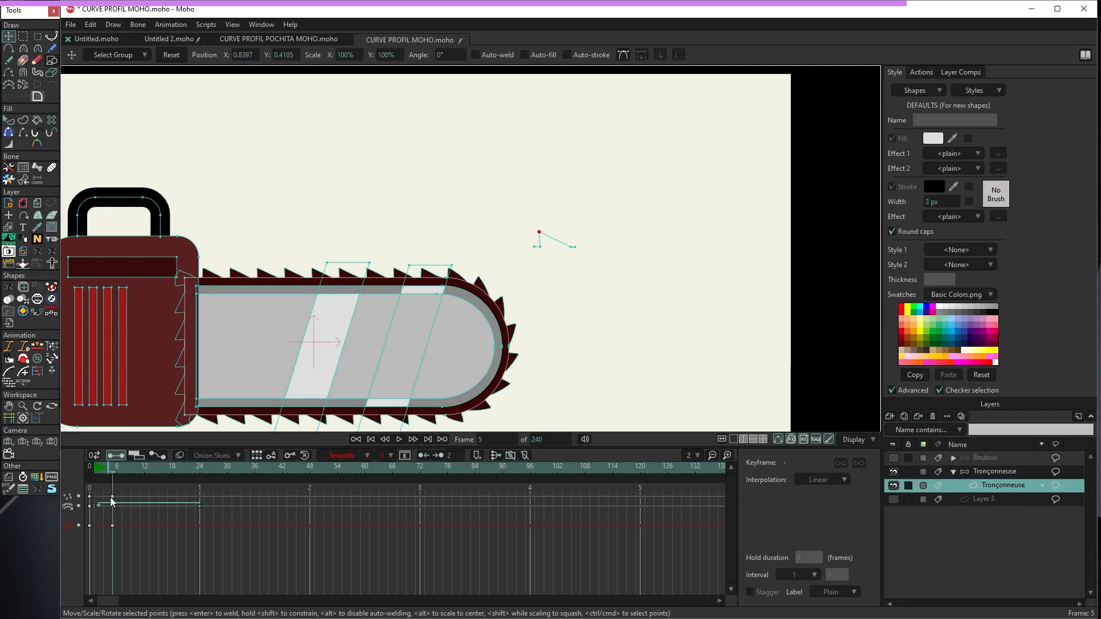
- Move the tooth's peak left past its base and slightly down at frame 12, and copy the frame 5 point keyframe to frame 20
{"action": "left_click", "coordinate": [147, 468]}
{"action": "left_click_drag", "start_coordinate": [539, 232], "coordinate": [516, 237]}
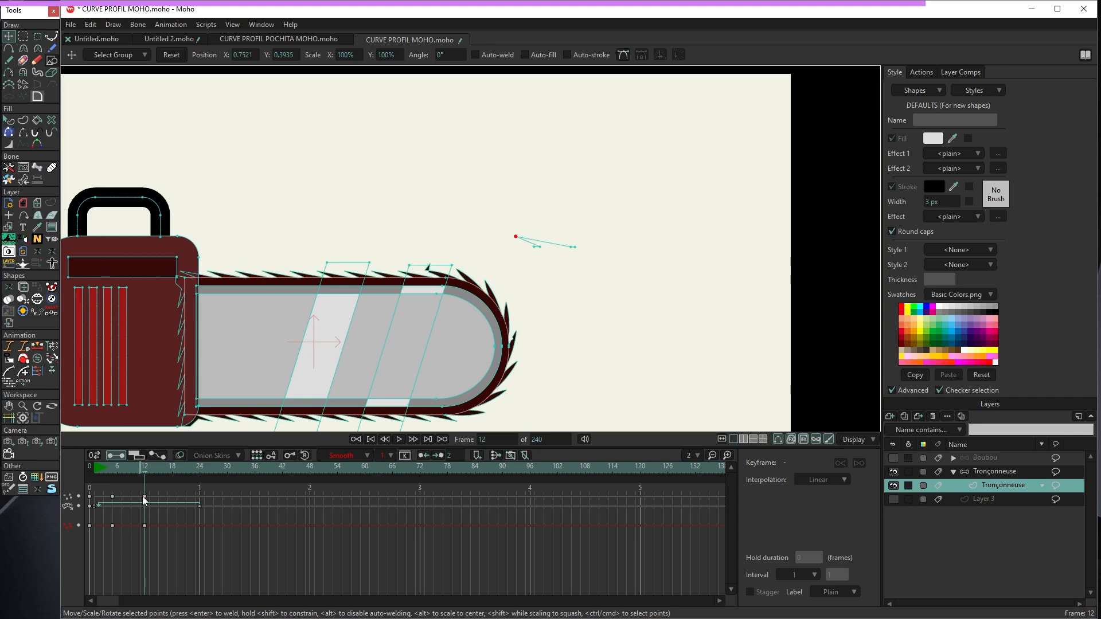
{"action": "left_click_drag", "start_coordinate": [164, 467], "coordinate": [183, 473]}
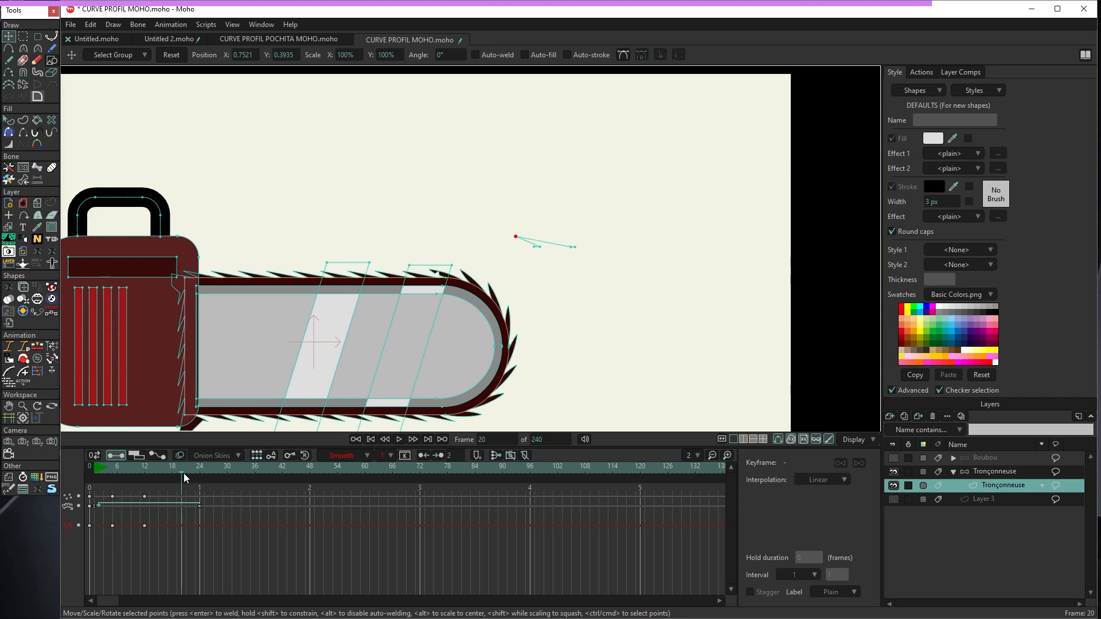
{"action": "left_click", "coordinate": [112, 496]}
{"action": "key", "text": "ctrl+c"}
{"action": "key", "text": "ctrl+v"}
- Select the tooth's point keyframes at frames 5, 12 and 20 and apply Cycle interpolation from frame 20
{"action": "left_click_drag", "start_coordinate": [188, 490], "coordinate": [140, 503]}
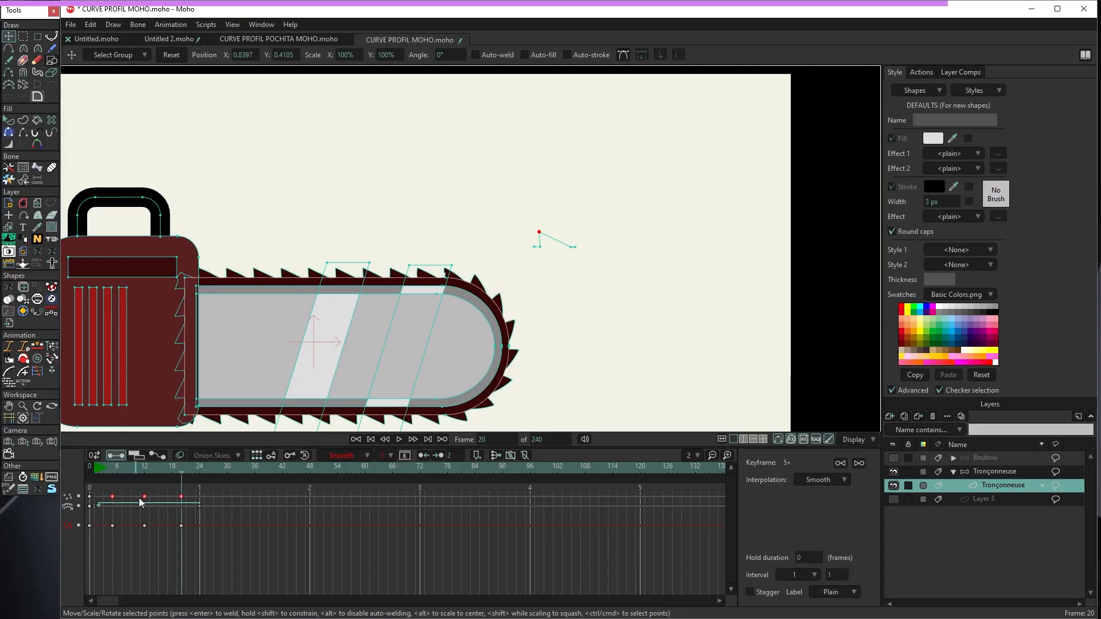
{"action": "right_click", "coordinate": [184, 497]}
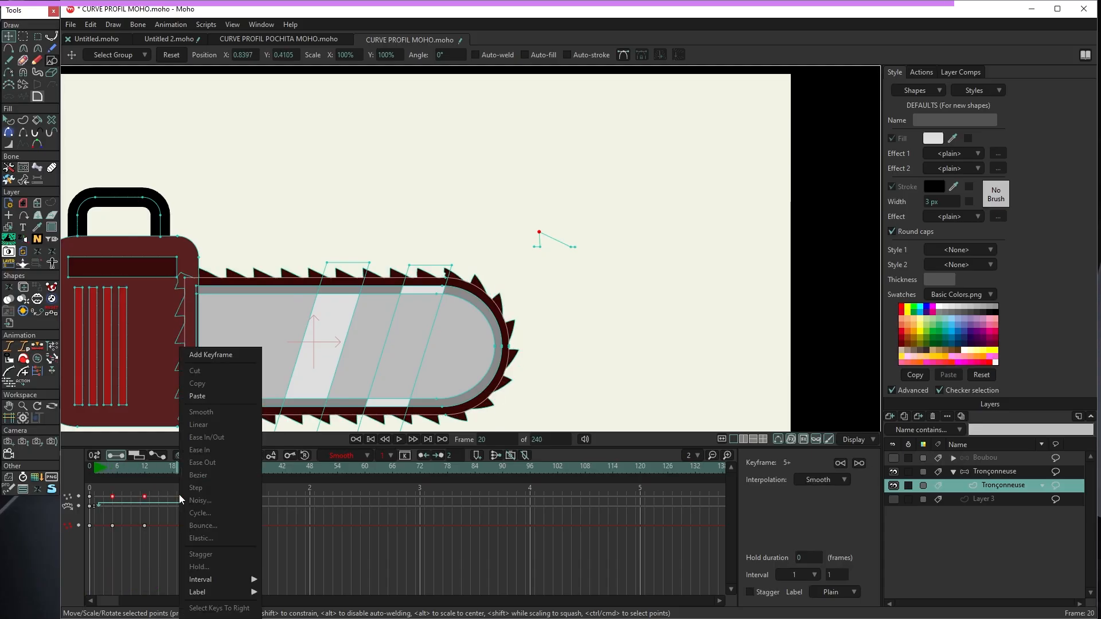
{"action": "left_click", "coordinate": [153, 535]}
{"action": "left_click_drag", "start_coordinate": [115, 490], "coordinate": [112, 500]}
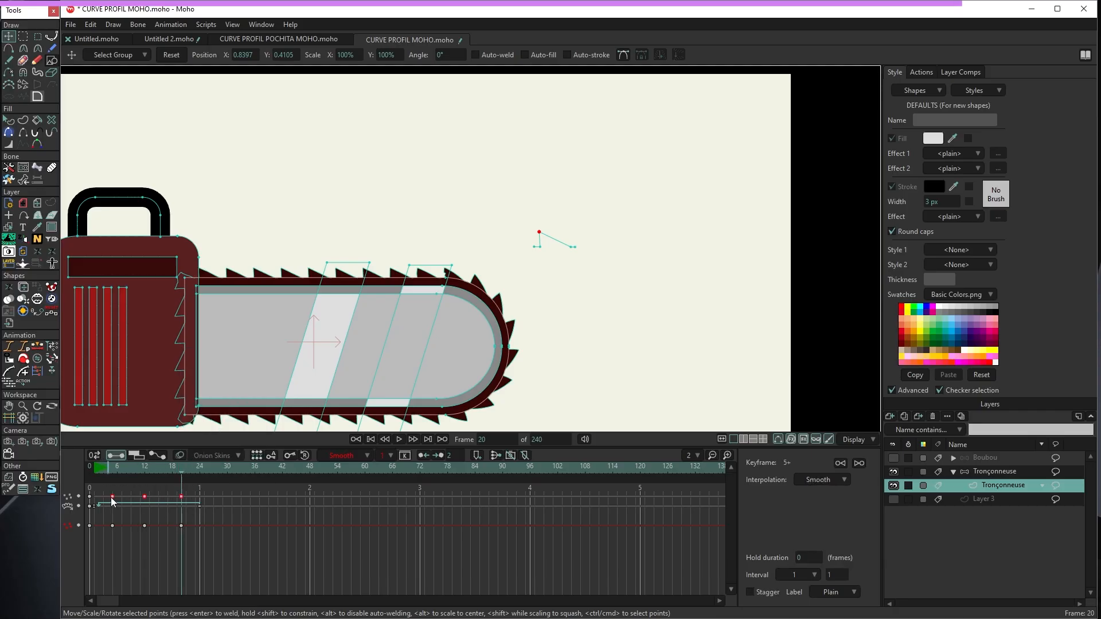
{"action": "right_click", "coordinate": [181, 498]}
{"action": "left_click", "coordinate": [201, 514]}
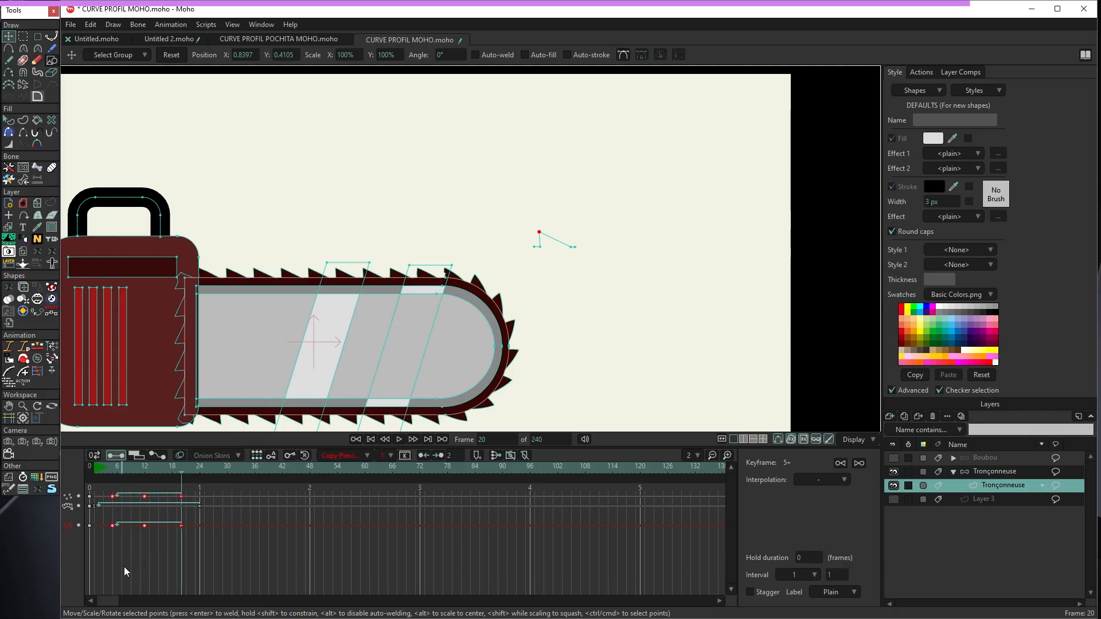
{"action": "left_click", "coordinate": [125, 567]}
- Play the animation from frame 0 with the outlines hidden to examine the teeth bending as they travel around the blade
{"action": "left_click_drag", "start_coordinate": [105, 468], "coordinate": [91, 454]}
{"action": "scroll", "coordinate": [431, 300], "scroll_direction": "down", "scroll_amount": 2}
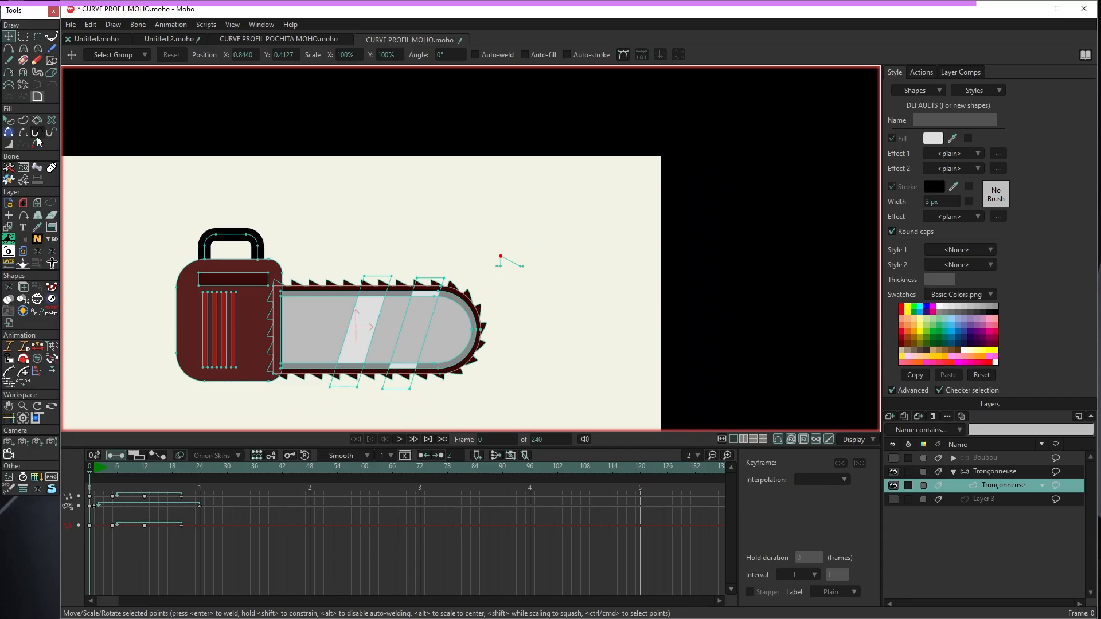
{"action": "left_click", "coordinate": [10, 121]}
{"action": "scroll", "coordinate": [359, 298], "scroll_direction": "down", "scroll_amount": 2}
{"action": "scroll", "coordinate": [320, 308], "scroll_direction": "up", "scroll_amount": 1}
{"action": "key", "text": "space"}
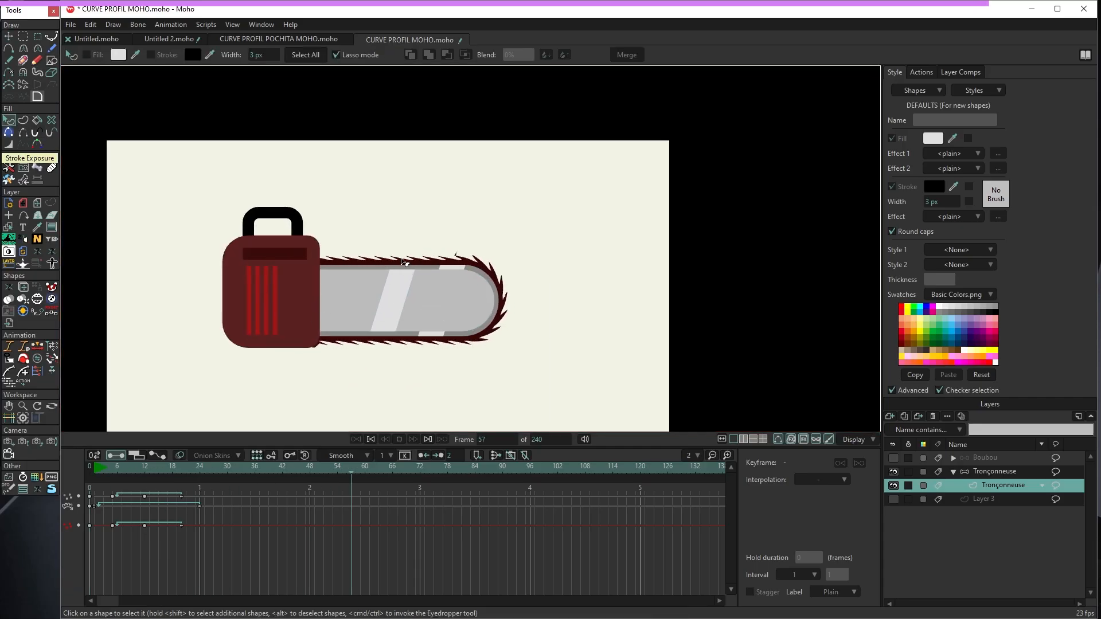
{"action": "scroll", "coordinate": [404, 262], "scroll_direction": "up", "scroll_amount": 1}
{"action": "scroll", "coordinate": [404, 263], "scroll_direction": "up", "scroll_amount": 1}
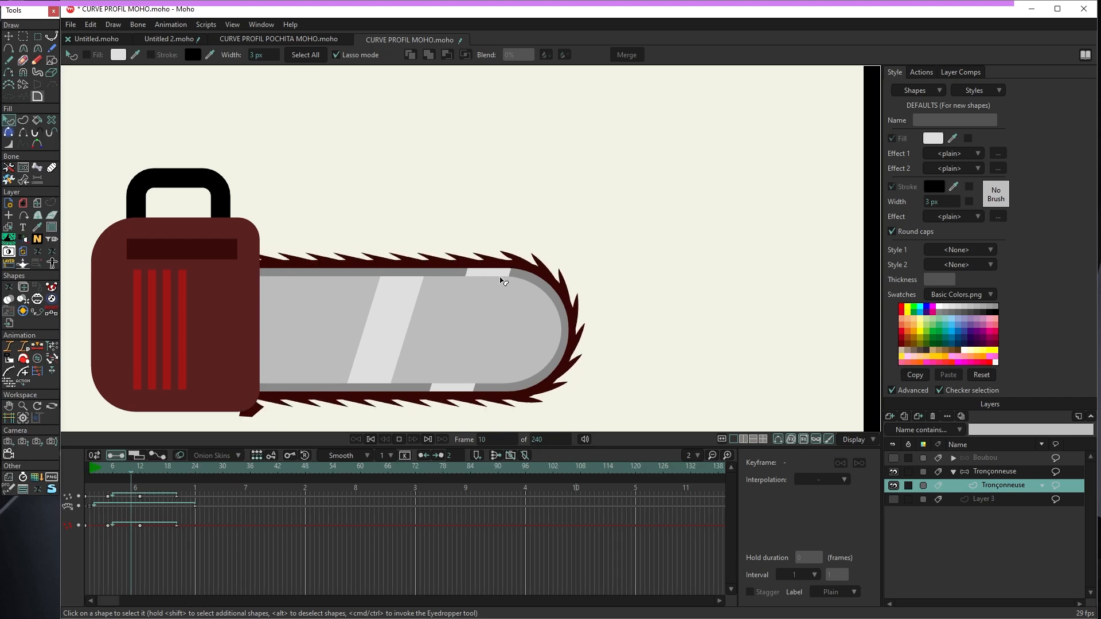
{"action": "key", "text": "space"}
- At frame 12, extend the inner Bezier handle of the chain outline's upper point, where the blade begins to curve
{"action": "left_click", "coordinate": [165, 471]}
{"action": "left_click_drag", "start_coordinate": [165, 473], "coordinate": [167, 473]}
{"action": "scroll", "coordinate": [542, 420], "scroll_direction": "up", "scroll_amount": 2}
{"action": "key", "text": "alt"}
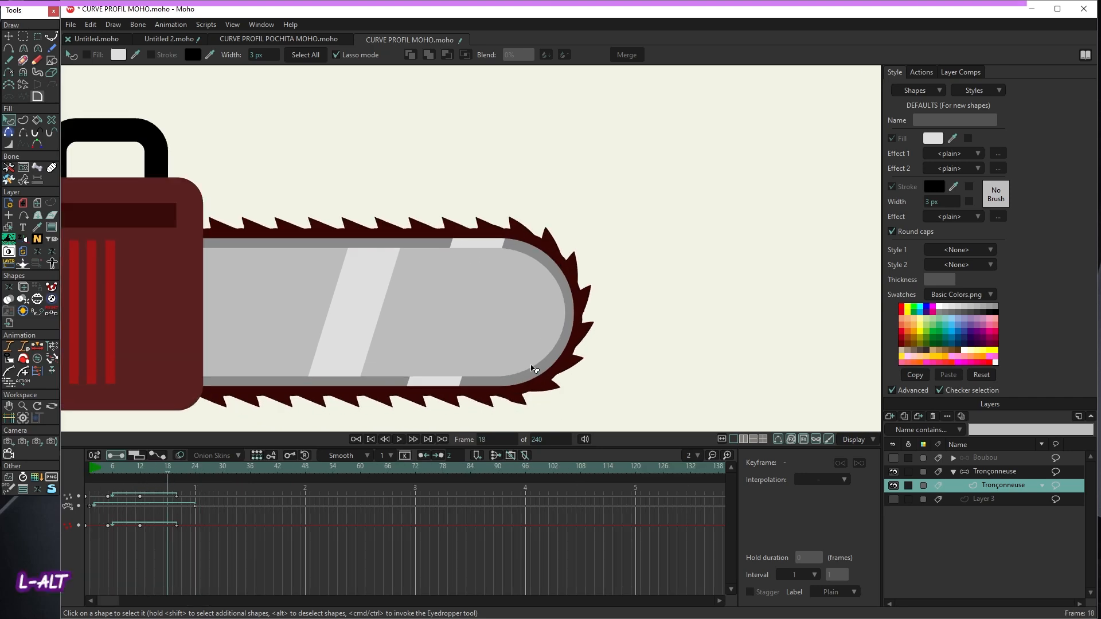
{"action": "left_click", "coordinate": [8, 36]}
{"action": "scroll", "coordinate": [533, 233], "scroll_direction": "up", "scroll_amount": 3}
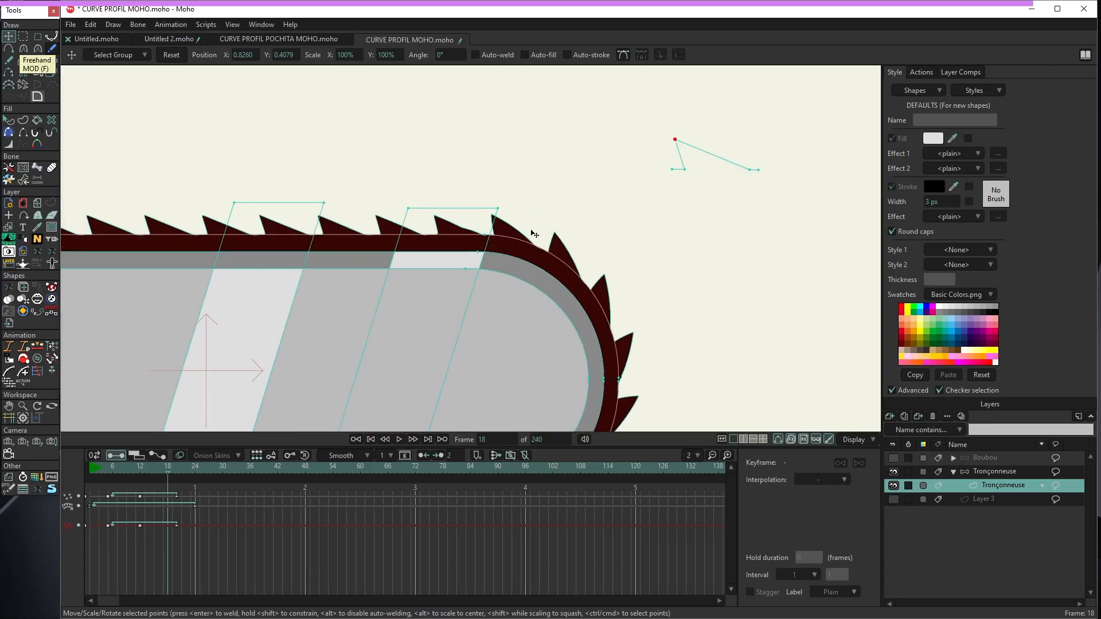
{"action": "scroll", "coordinate": [459, 239], "scroll_direction": "up", "scroll_amount": 5}
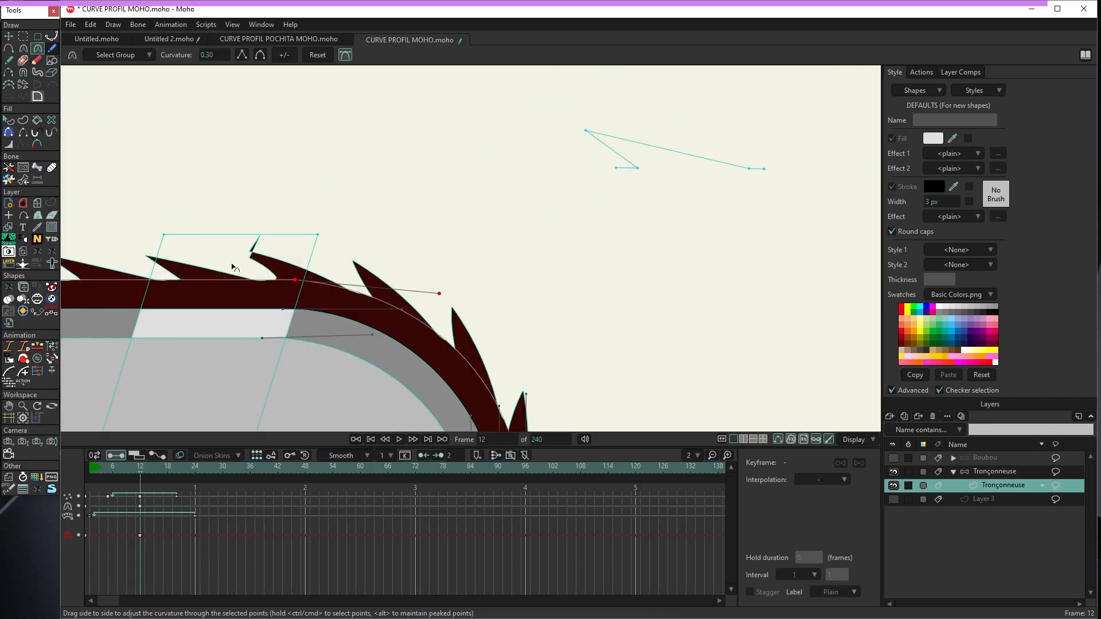
{"action": "scroll", "coordinate": [232, 267], "scroll_direction": "up", "scroll_amount": 2}
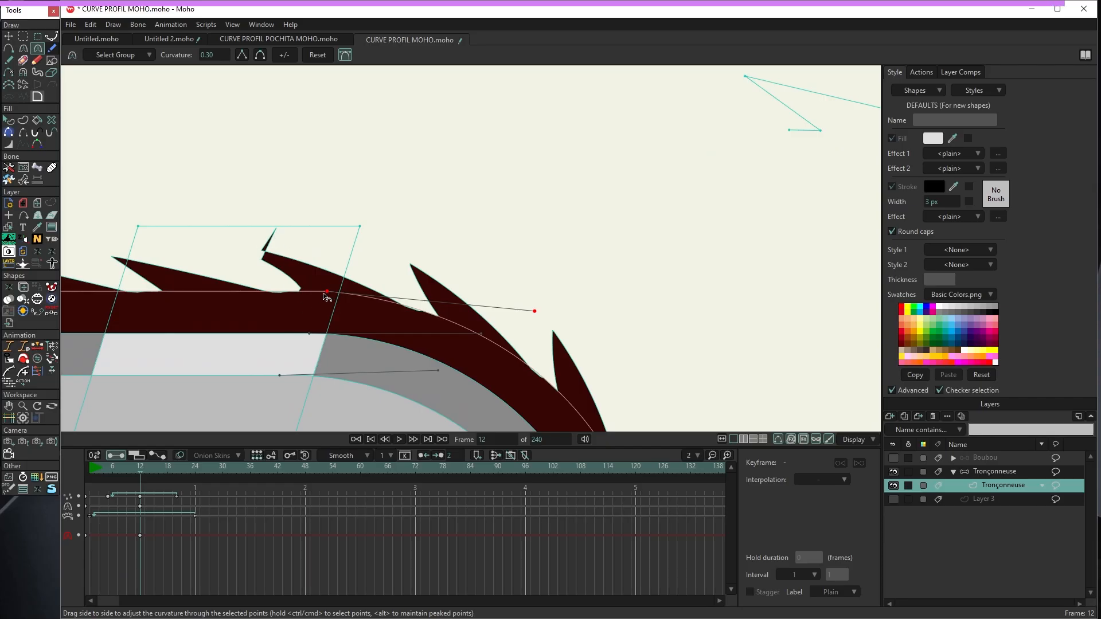
{"action": "scroll", "coordinate": [325, 295], "scroll_direction": "down", "scroll_amount": 3}
{"action": "scroll", "coordinate": [251, 299], "scroll_direction": "up", "scroll_amount": 2}
{"action": "left_click_drag", "start_coordinate": [325, 294], "coordinate": [192, 281]}
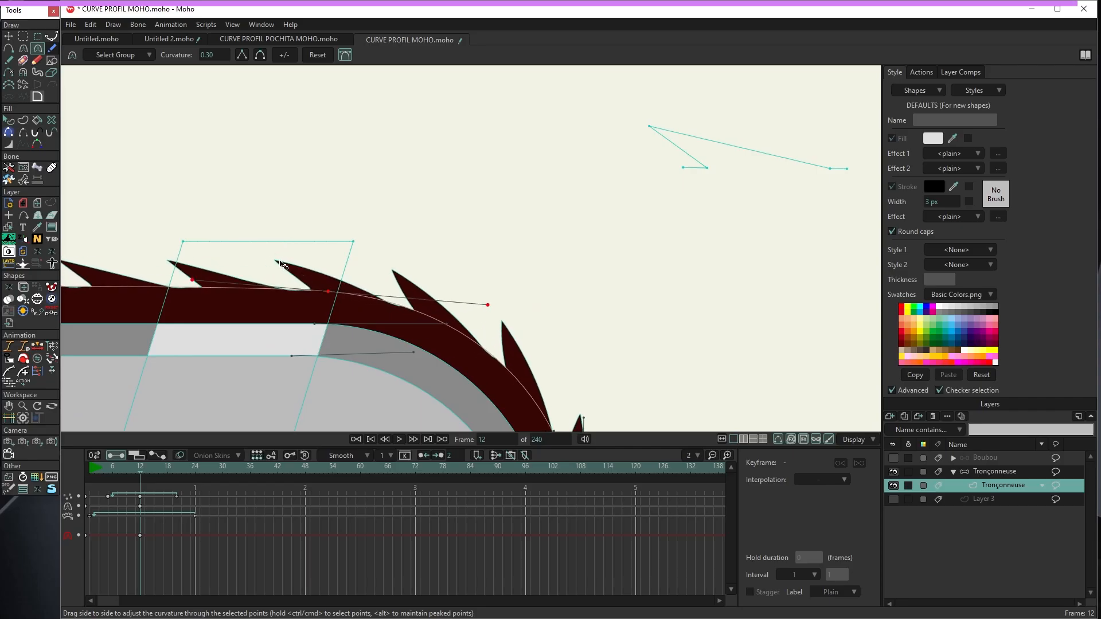
- Play the animation with the outlines hidden to examine the teeth passing through the blade's curved end
{"action": "scroll", "coordinate": [294, 264], "scroll_direction": "down", "scroll_amount": 3}
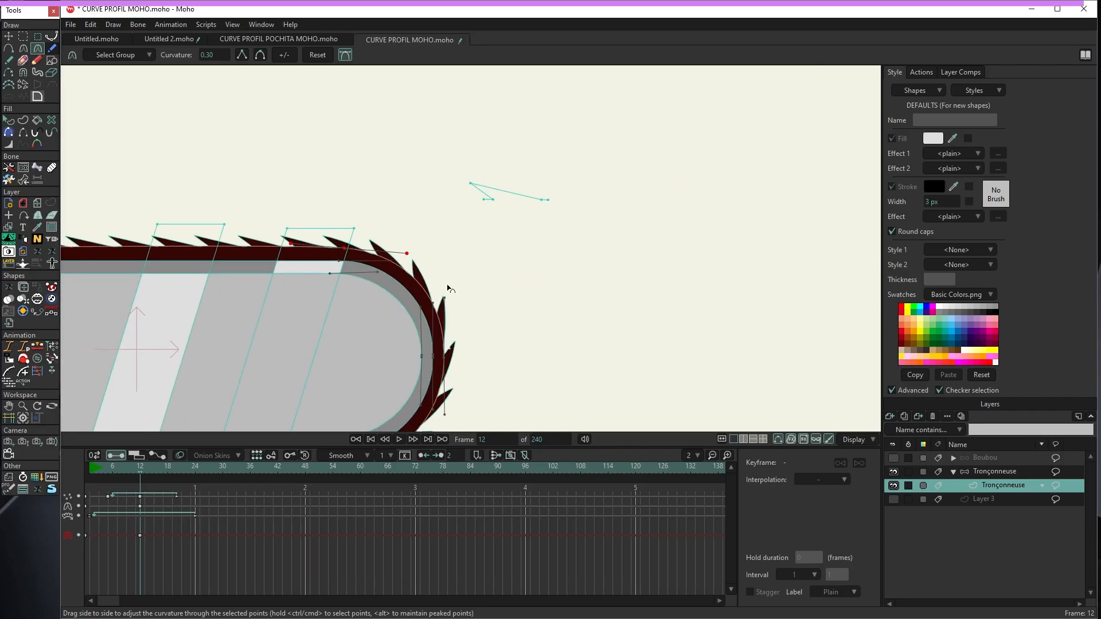
{"action": "scroll", "coordinate": [452, 301], "scroll_direction": "down", "scroll_amount": 2}
{"action": "scroll", "coordinate": [452, 301], "scroll_direction": "up", "scroll_amount": 1}
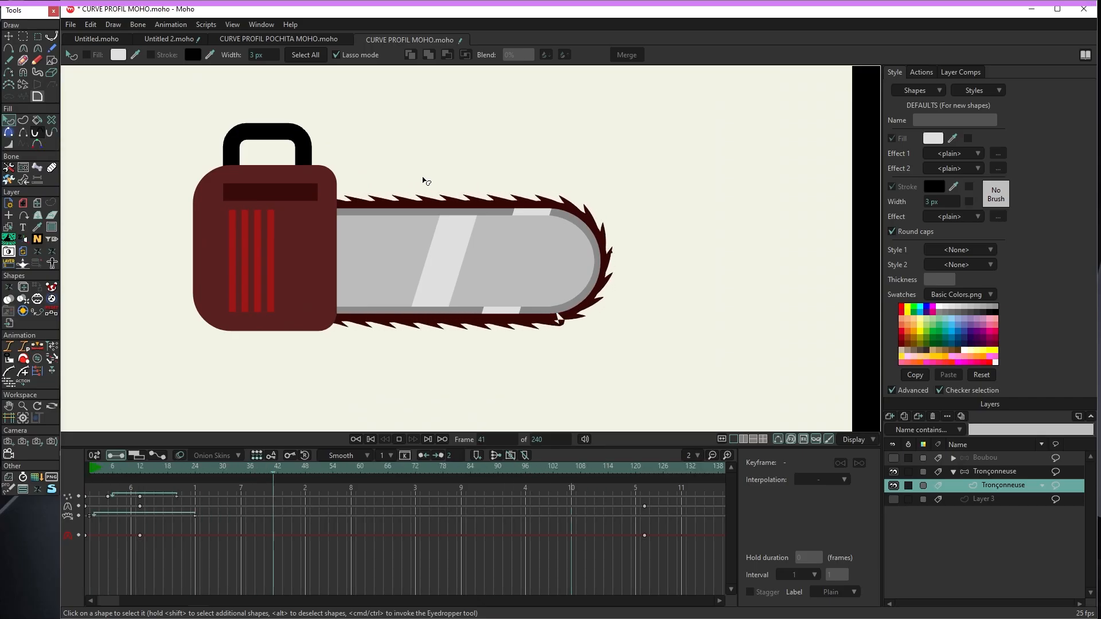
{"action": "key", "text": "space"}
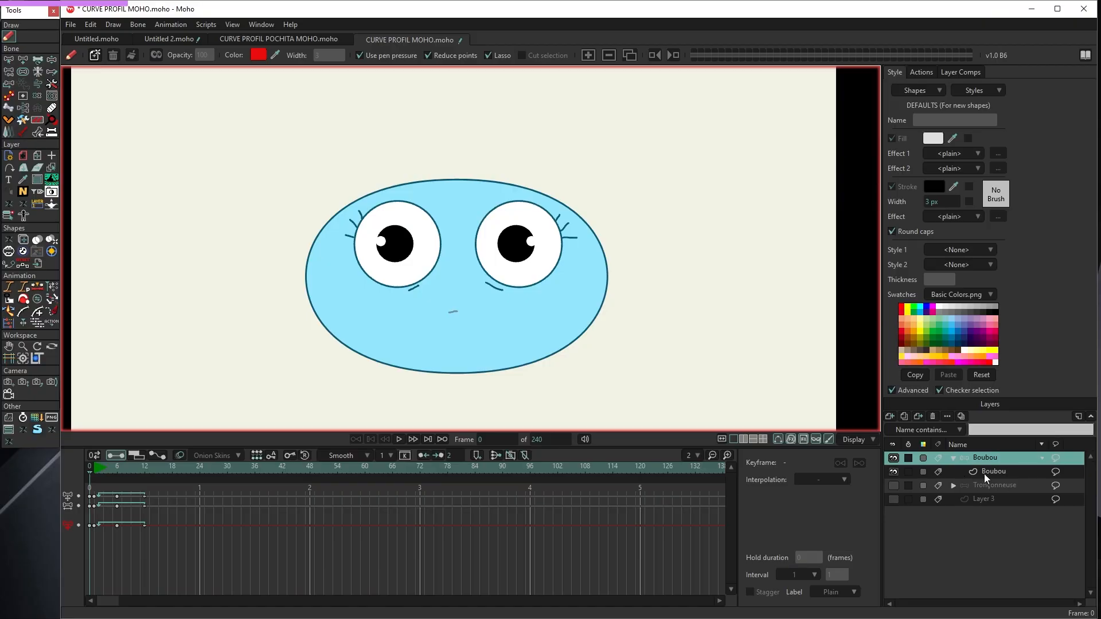
- On the Boubou vector layer, draw a short, roughly horizontal open curve beside the character's body
{"action": "left_click", "coordinate": [984, 474]}
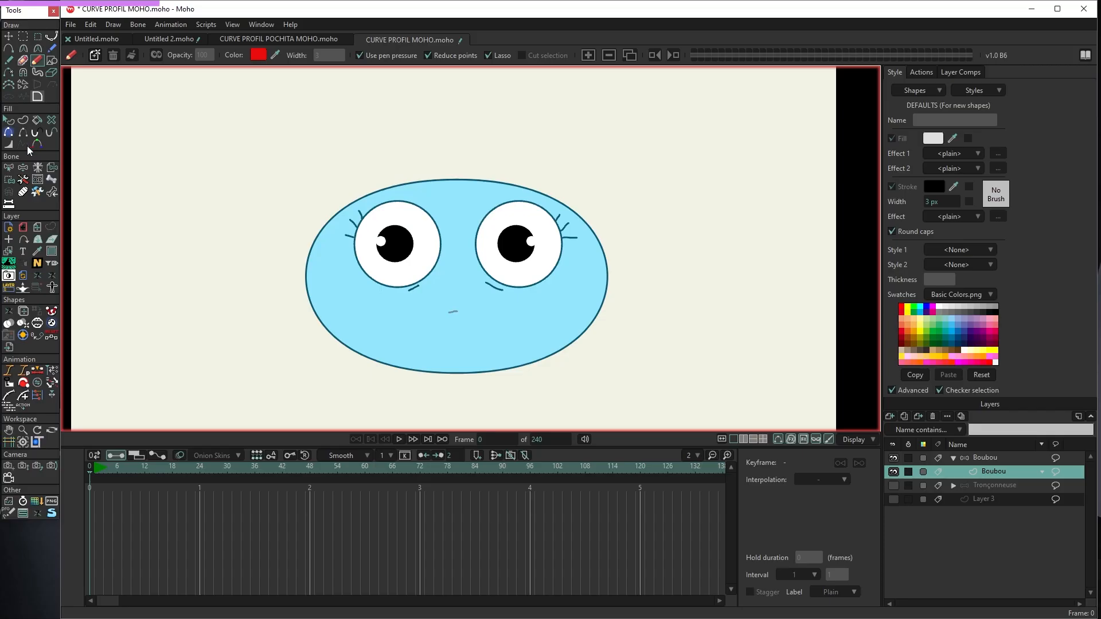
{"action": "left_click", "coordinate": [9, 49]}
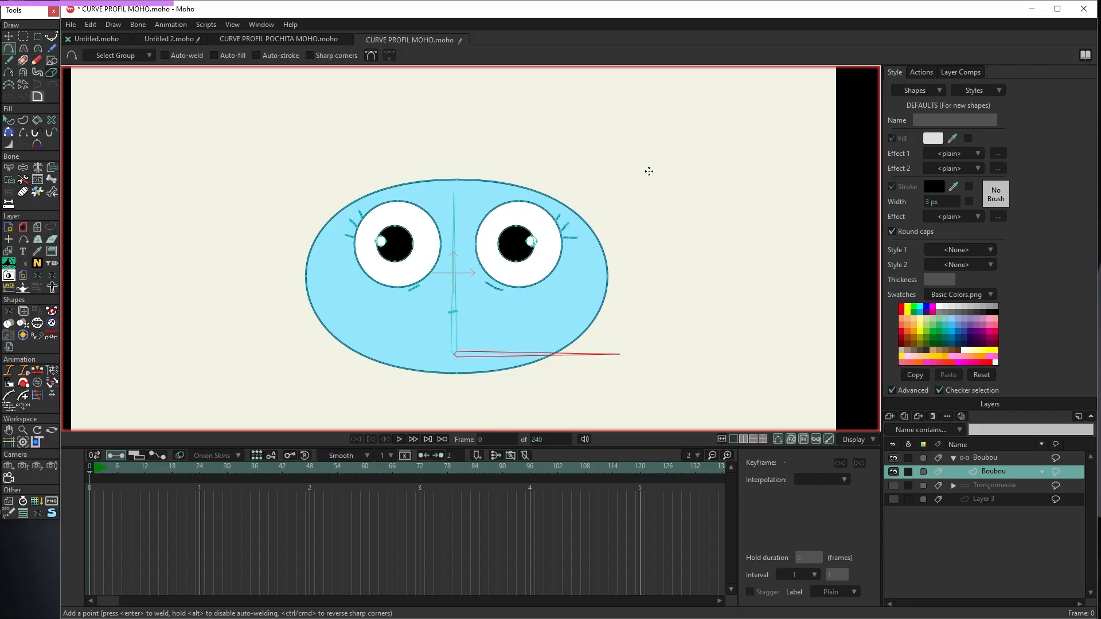
{"action": "scroll", "coordinate": [629, 170], "scroll_direction": "up", "scroll_amount": 1}
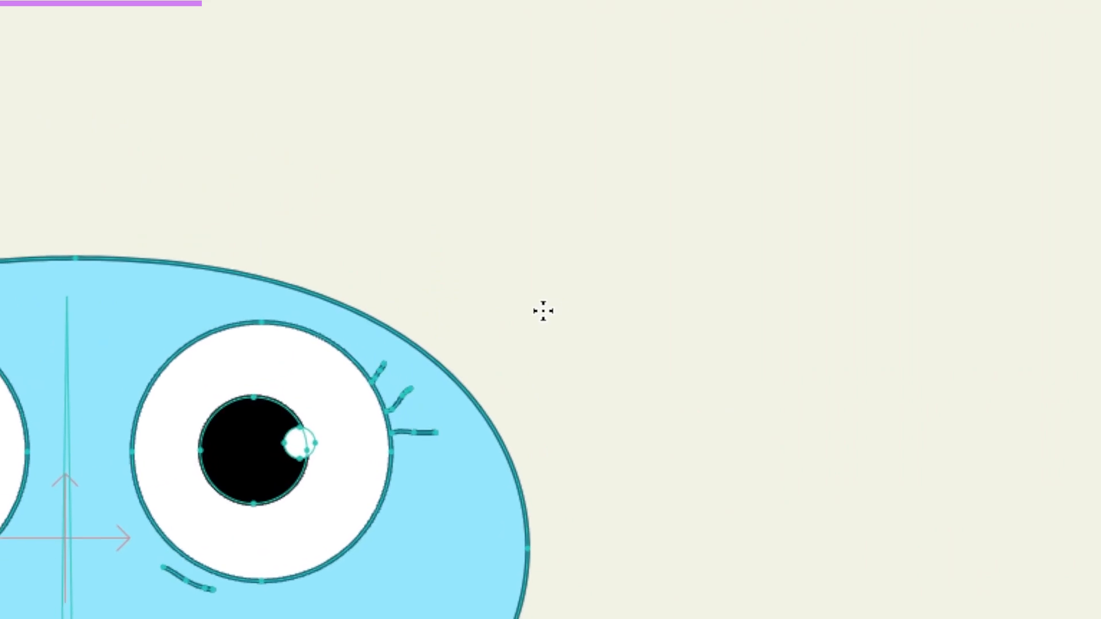
{"action": "left_click_drag", "start_coordinate": [604, 203], "coordinate": [633, 203]}
{"action": "left_click_drag", "start_coordinate": [615, 311], "coordinate": [782, 314]}
{"action": "left_click", "coordinate": [784, 312], "text": "shift"}
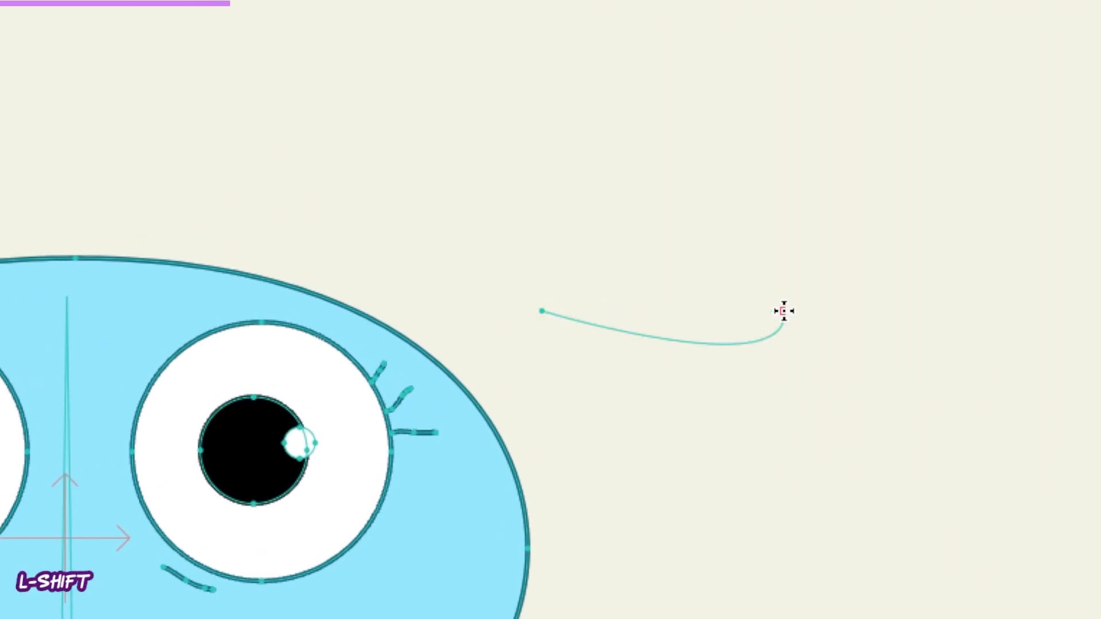
{"action": "key", "text": "Escape"}
- Raise the middle of the open curve and adjust a point on each side to form a five-point bell-shaped bump
{"action": "left_click_drag", "start_coordinate": [661, 312], "coordinate": [663, 243]}
{"action": "left_click_drag", "start_coordinate": [604, 277], "coordinate": [618, 310]}
{"action": "left_click_drag", "start_coordinate": [737, 267], "coordinate": [727, 299]}
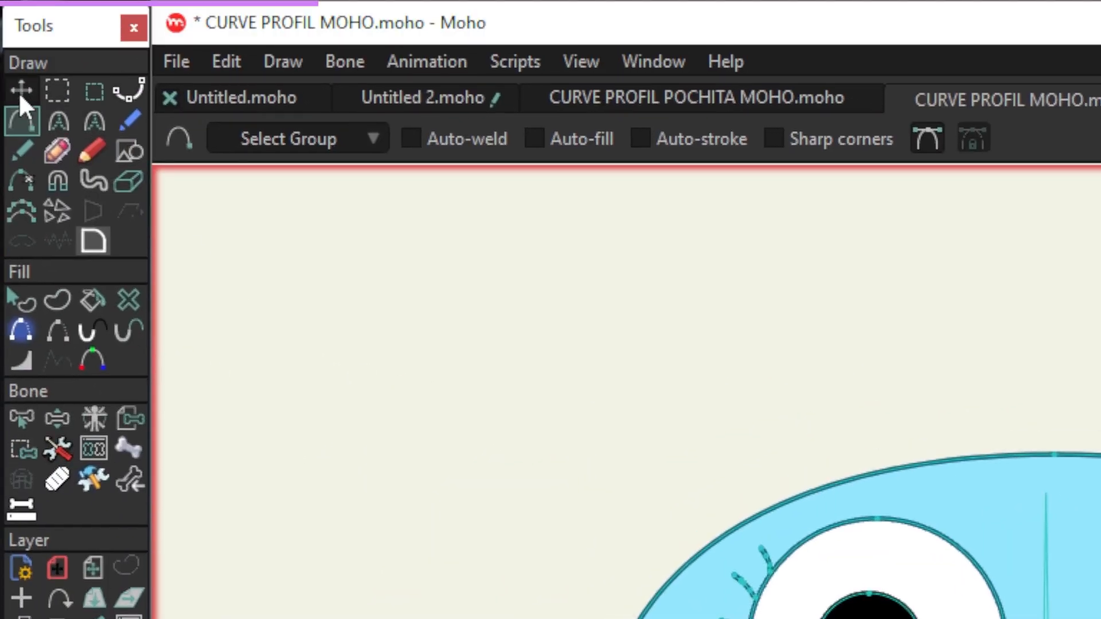
- Apply the bump curve as a Curve Profile to the light blue body outline, with a repeat count of 41
{"action": "left_click", "coordinate": [21, 28]}
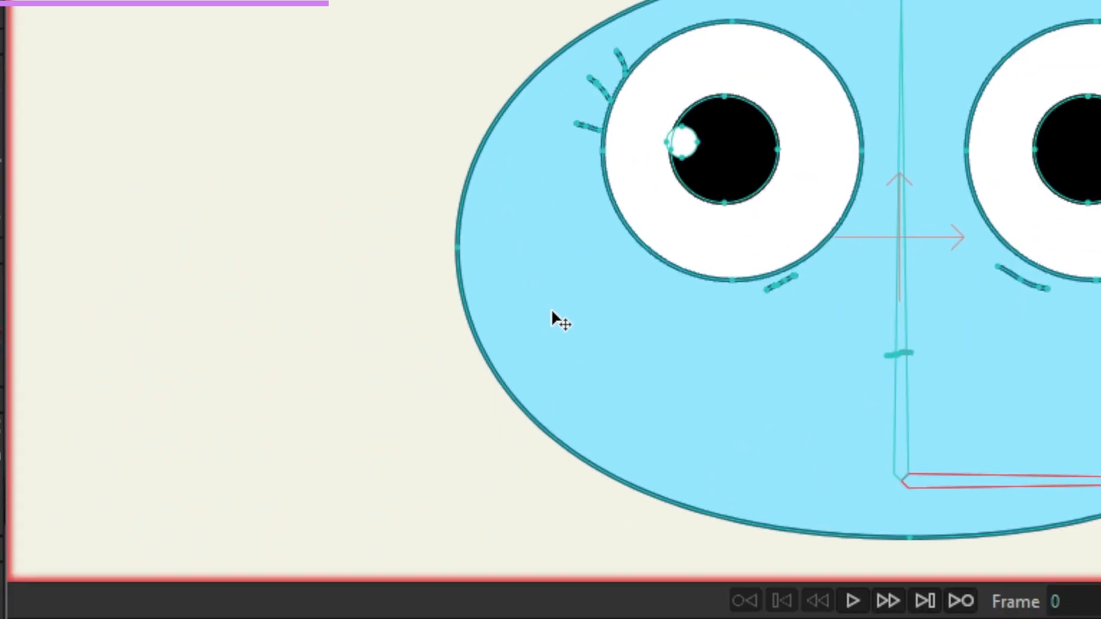
{"action": "left_click", "coordinate": [551, 312]}
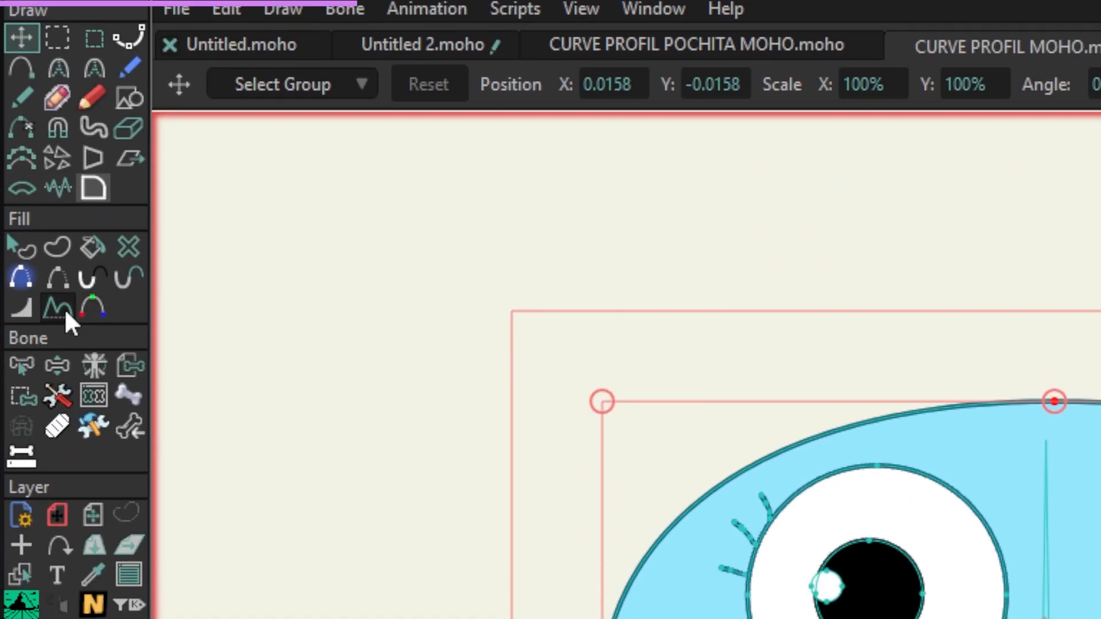
{"action": "left_click", "coordinate": [58, 309]}
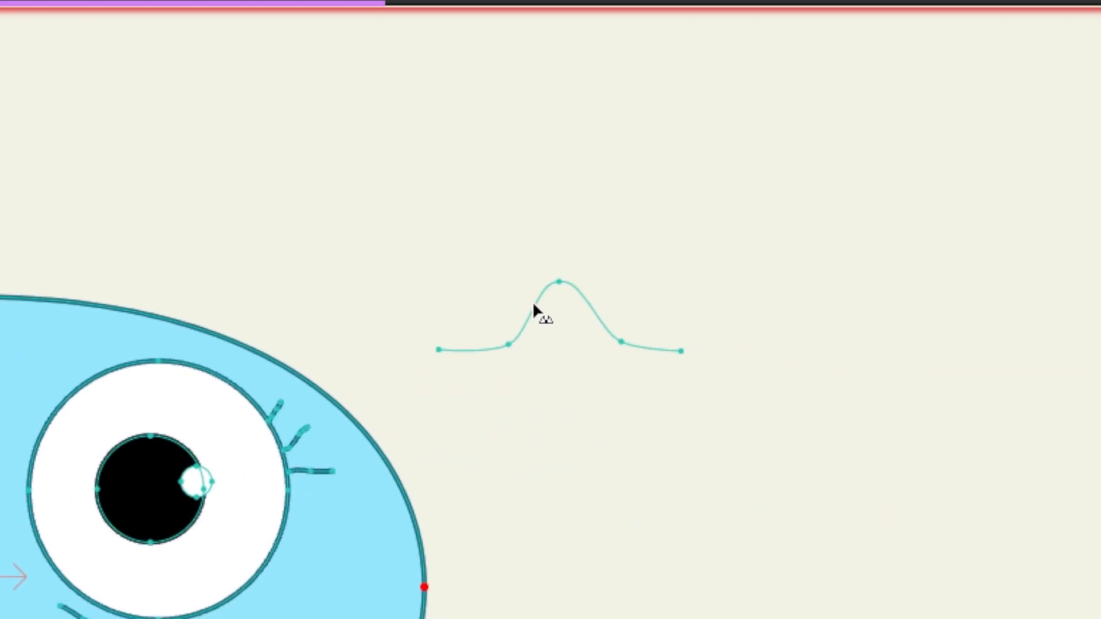
{"action": "left_click", "coordinate": [536, 308]}
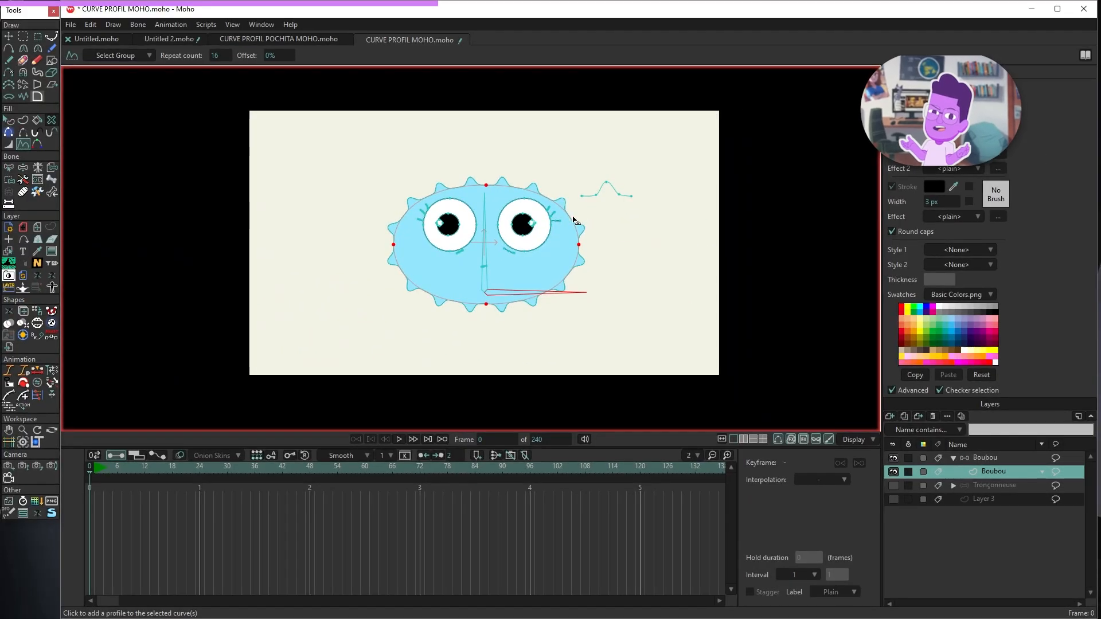
{"action": "scroll", "coordinate": [816, 377], "scroll_direction": "up", "scroll_amount": 3}
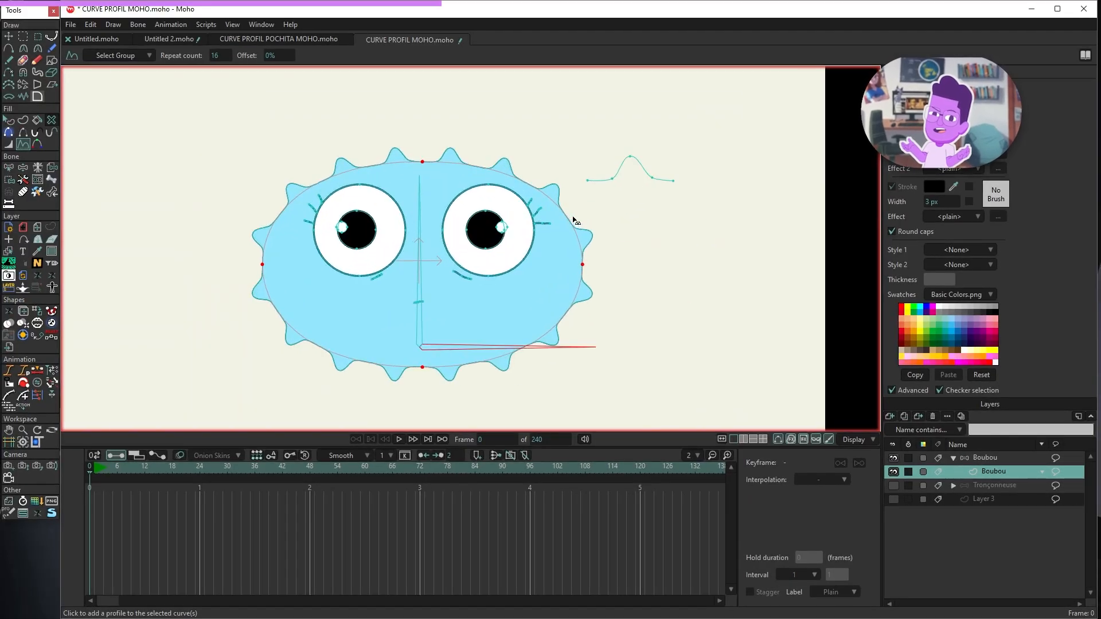
{"action": "left_click_drag", "start_coordinate": [216, 55], "coordinate": [363, 56]}
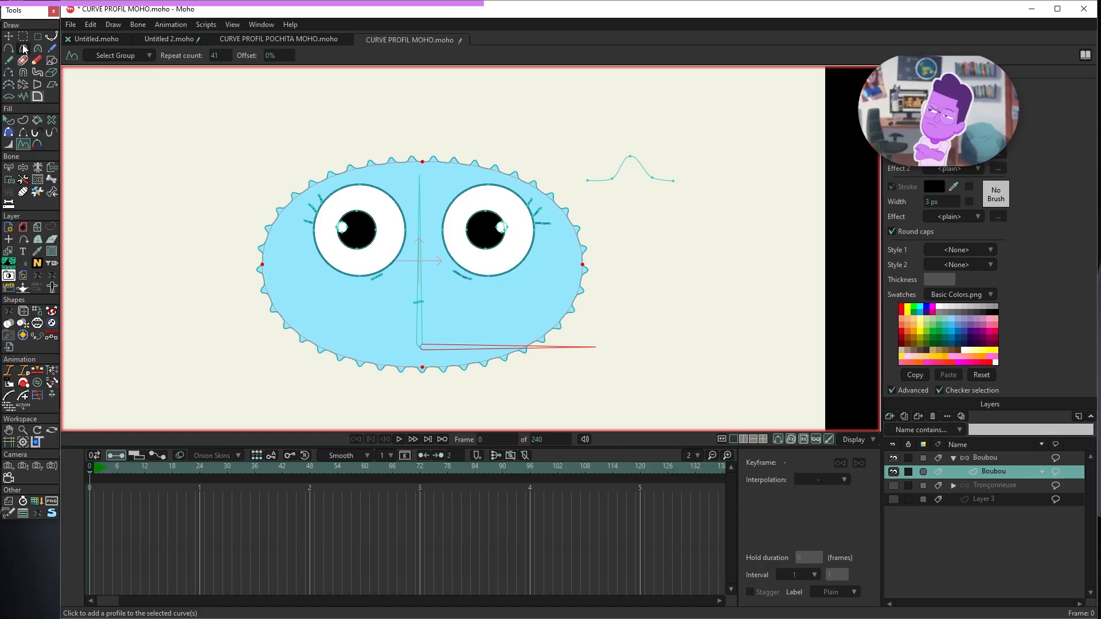
- Move the bump profile's end and side points to reshape it into a compact rounded arch
{"action": "key", "text": "t"}
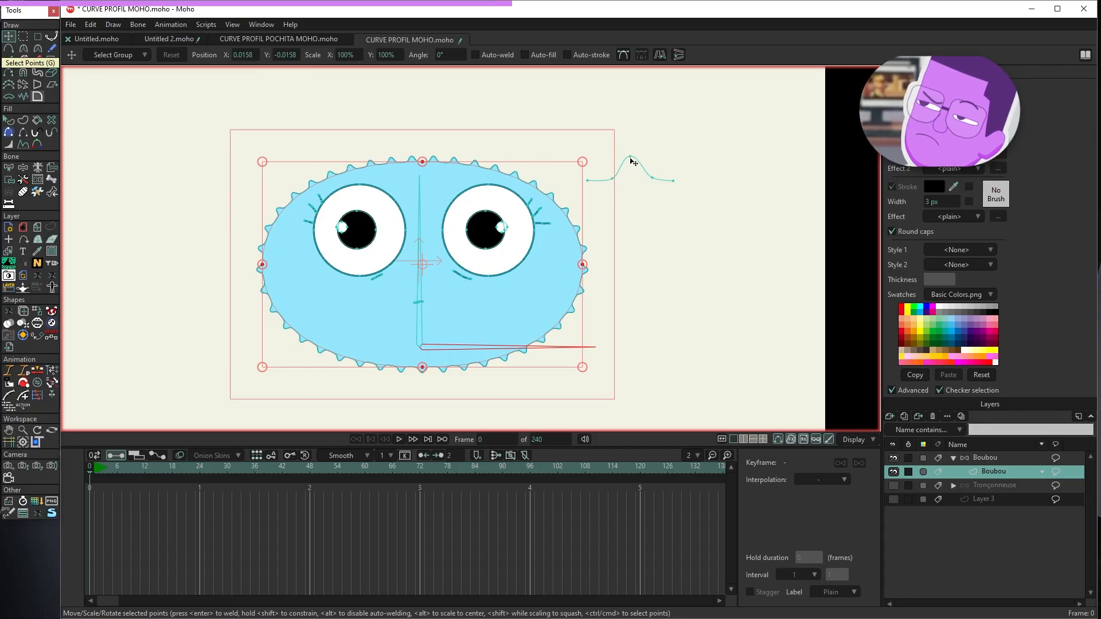
{"action": "left_click", "coordinate": [632, 160]}
{"action": "left_click_drag", "start_coordinate": [584, 187], "coordinate": [610, 161]}
{"action": "left_click_drag", "start_coordinate": [676, 188], "coordinate": [648, 170]}
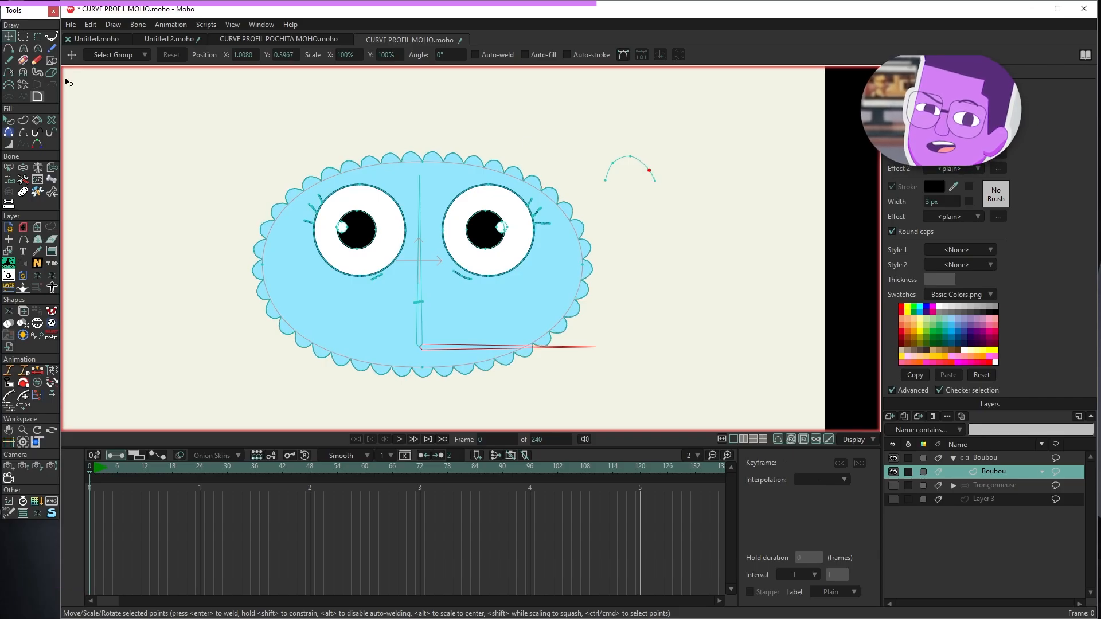
- Hide the outlines and play the animation to examine the scalloped body edge as the character squashes
{"action": "left_click", "coordinate": [9, 119]}
{"action": "scroll", "coordinate": [252, 185], "scroll_direction": "down", "scroll_amount": 3}
{"action": "scroll", "coordinate": [270, 187], "scroll_direction": "up", "scroll_amount": 2}
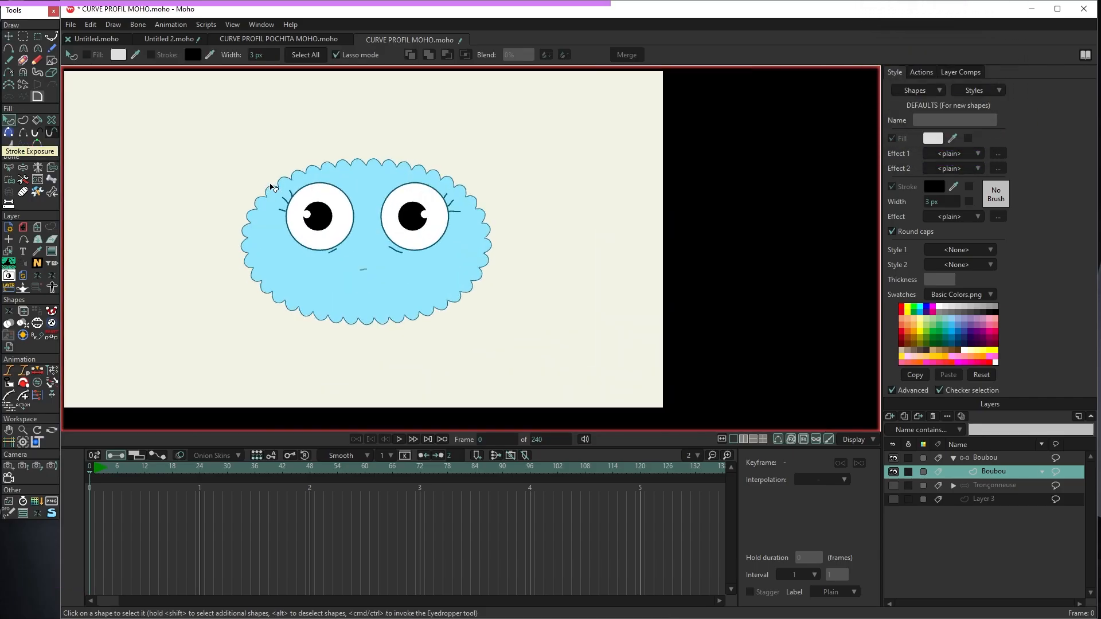
{"action": "left_click", "coordinate": [399, 439]}
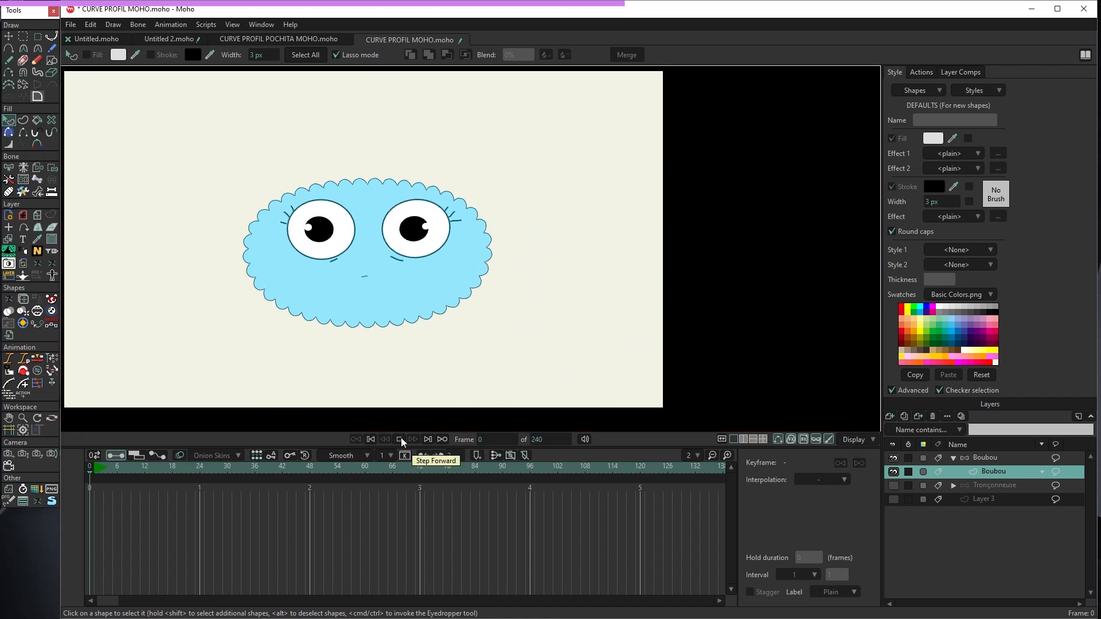
{"action": "scroll", "coordinate": [510, 230], "scroll_direction": "down", "scroll_amount": 3}
{"action": "scroll", "coordinate": [482, 195], "scroll_direction": "up", "scroll_amount": 1}
{"action": "scroll", "coordinate": [475, 192], "scroll_direction": "up", "scroll_amount": 2}
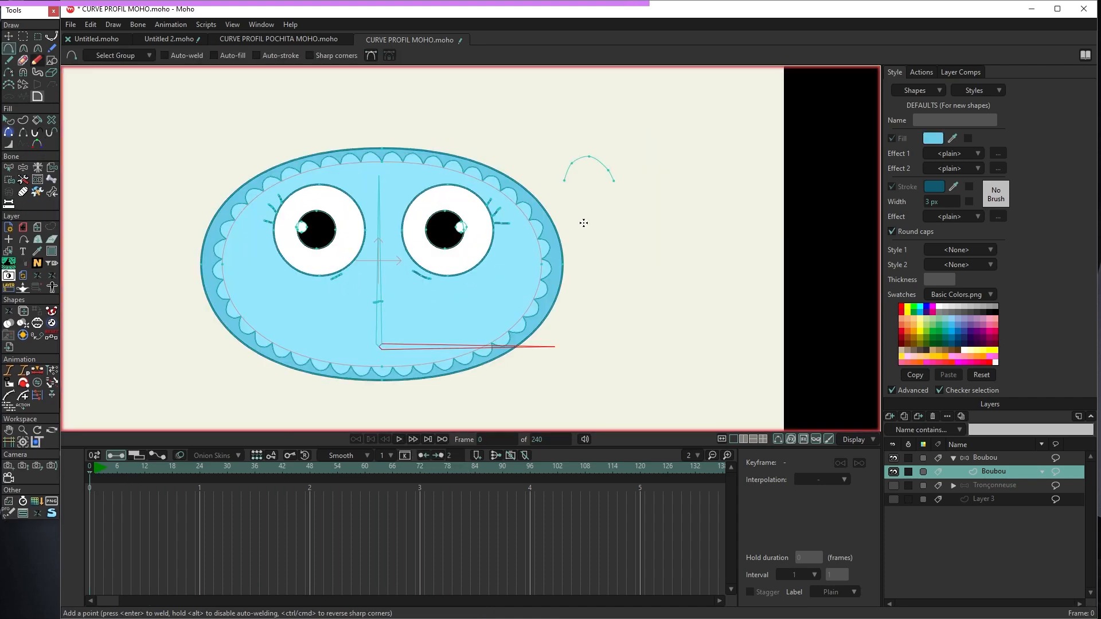
- Draw a second, narrower three-point arch curve below the first profile, beside the larger darker body shape
{"action": "scroll", "coordinate": [584, 222], "scroll_direction": "up", "scroll_amount": 2}
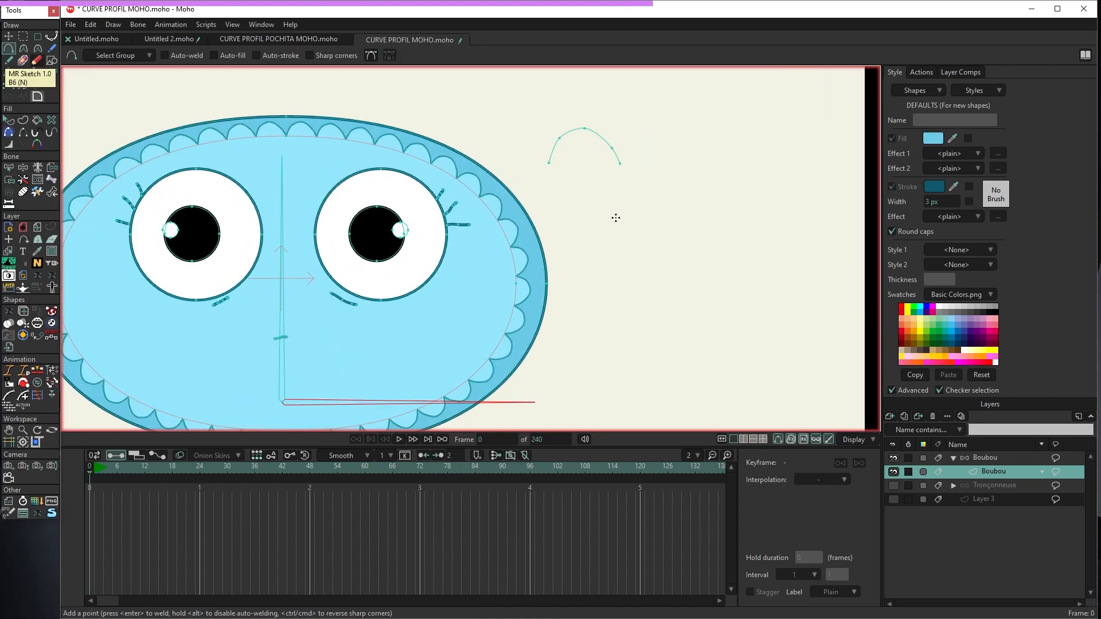
{"action": "scroll", "coordinate": [556, 283], "scroll_direction": "down", "scroll_amount": 2}
{"action": "scroll", "coordinate": [545, 267], "scroll_direction": "up", "scroll_amount": 3}
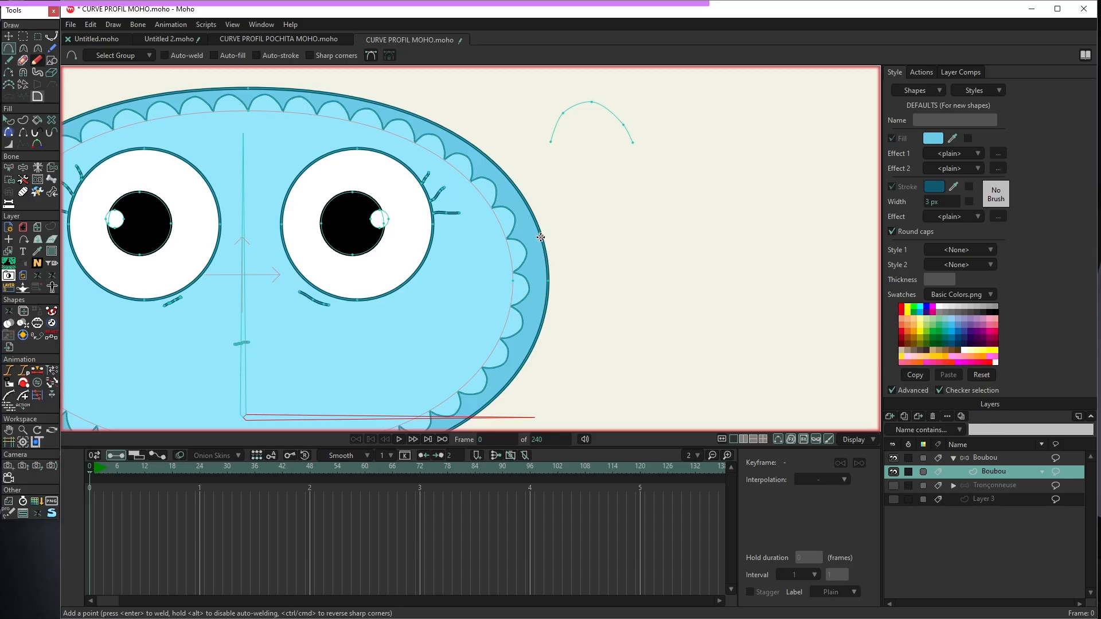
{"action": "mouse_move", "coordinate": [600, 242]}
{"action": "left_mouse_down"}
{"action": "mouse_move", "coordinate": [614, 189]}
{"action": "mouse_move", "coordinate": [651, 180]}
{"action": "mouse_move", "coordinate": [668, 187]}
{"action": "mouse_move", "coordinate": [670, 220]}
{"action": "mouse_move", "coordinate": [640, 244]}
{"action": "left_mouse_up"}
{"action": "key", "text": "Escape"}
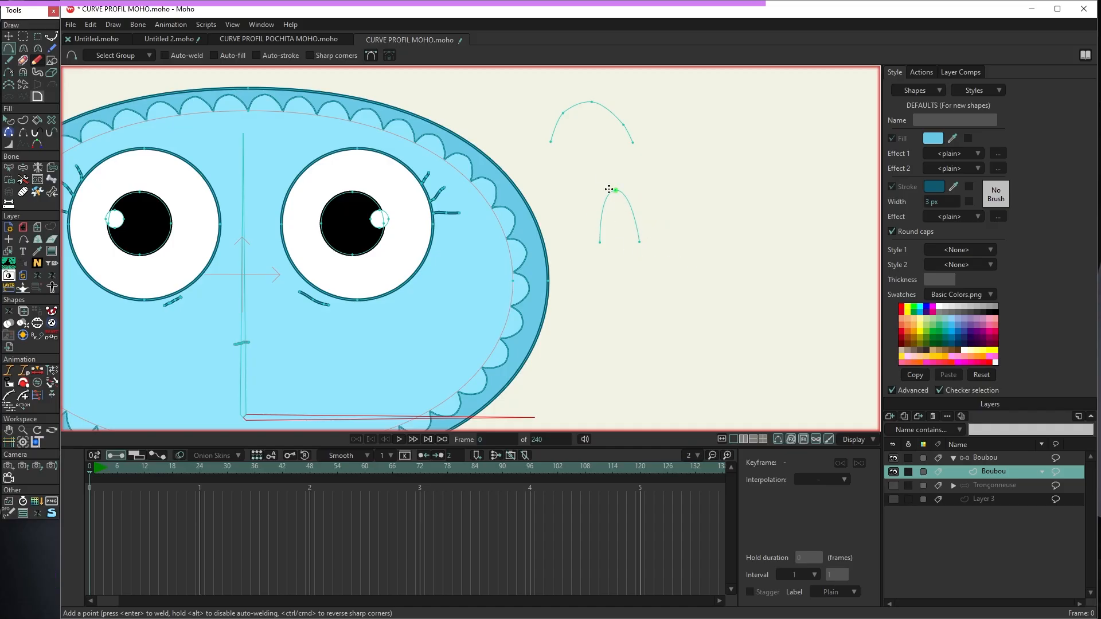
- Select the larger darker body outline and apply the narrow arch to it as a Curve Profile with 41 repeats
{"action": "key", "text": "q"}
{"action": "left_click", "coordinate": [9, 36]}
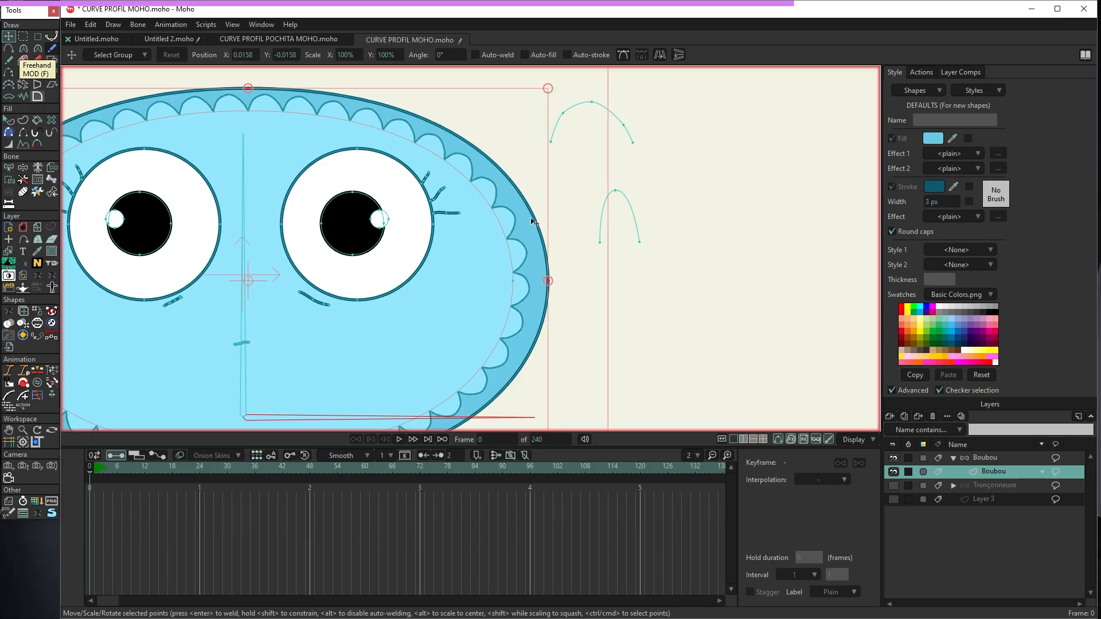
{"action": "left_click", "coordinate": [23, 144]}
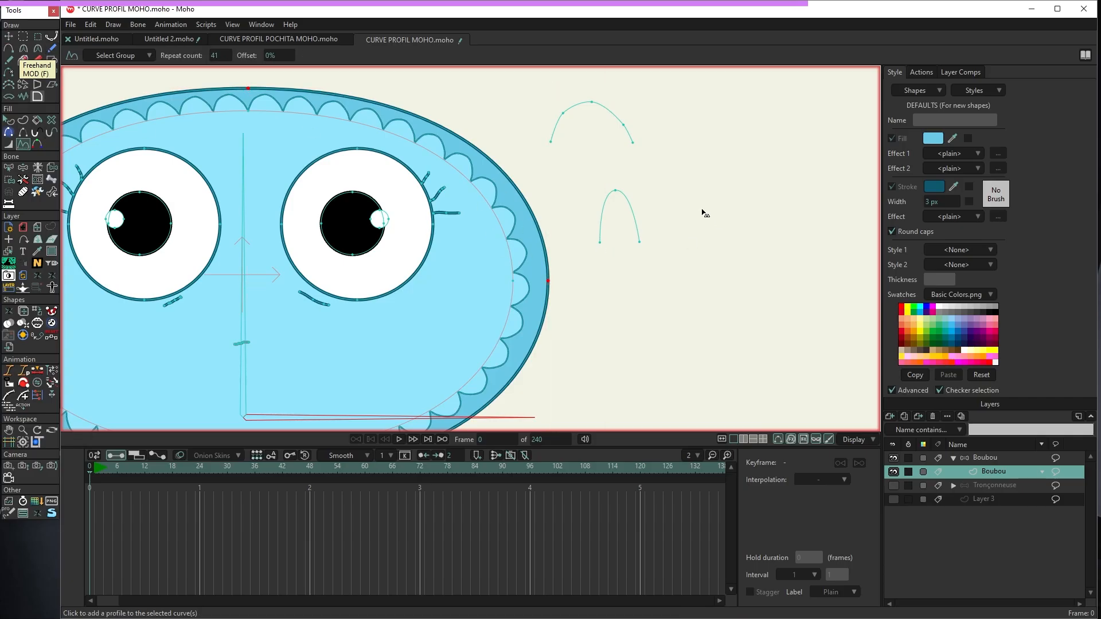
{"action": "left_click", "coordinate": [635, 218]}
{"action": "scroll", "coordinate": [641, 219], "scroll_direction": "down", "scroll_amount": 5}
{"action": "scroll", "coordinate": [622, 211], "scroll_direction": "up", "scroll_amount": 3}
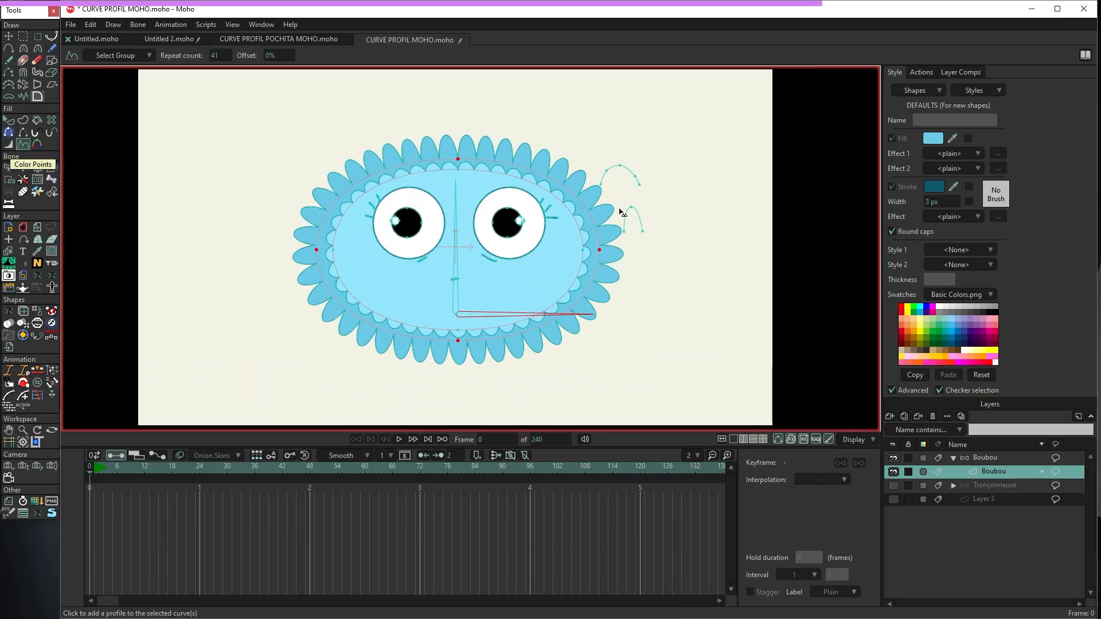
- Scale the darker body shape down about its centre to the light body's outline, and adjust its profile repeat count
{"action": "left_click", "coordinate": [10, 37]}
{"action": "left_click_drag", "start_coordinate": [599, 142], "coordinate": [573, 157]}
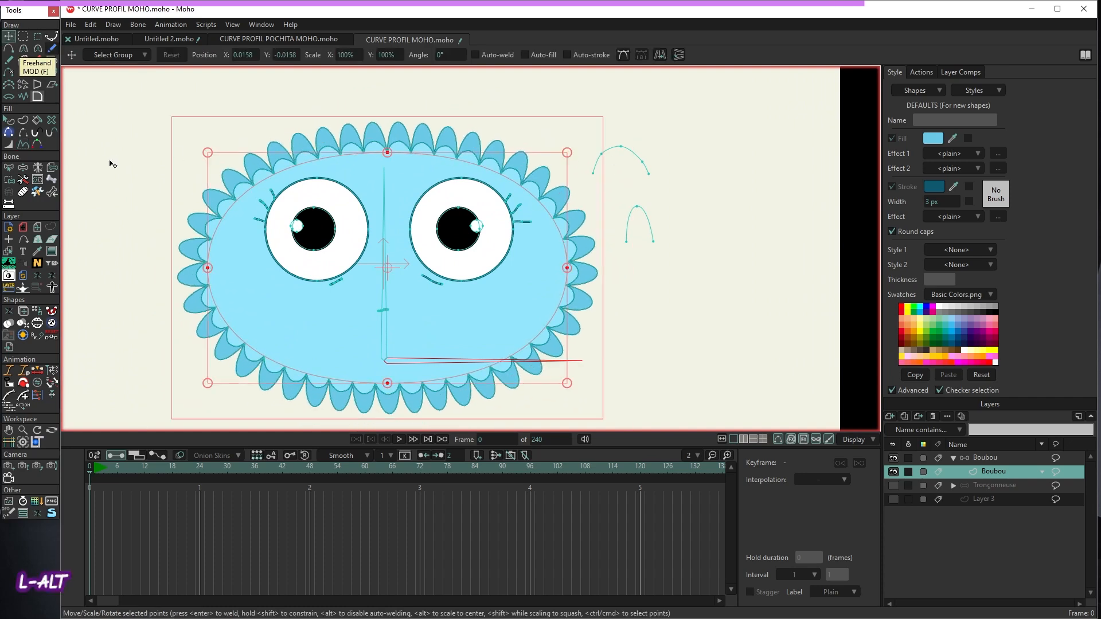
{"action": "left_click", "coordinate": [23, 144]}
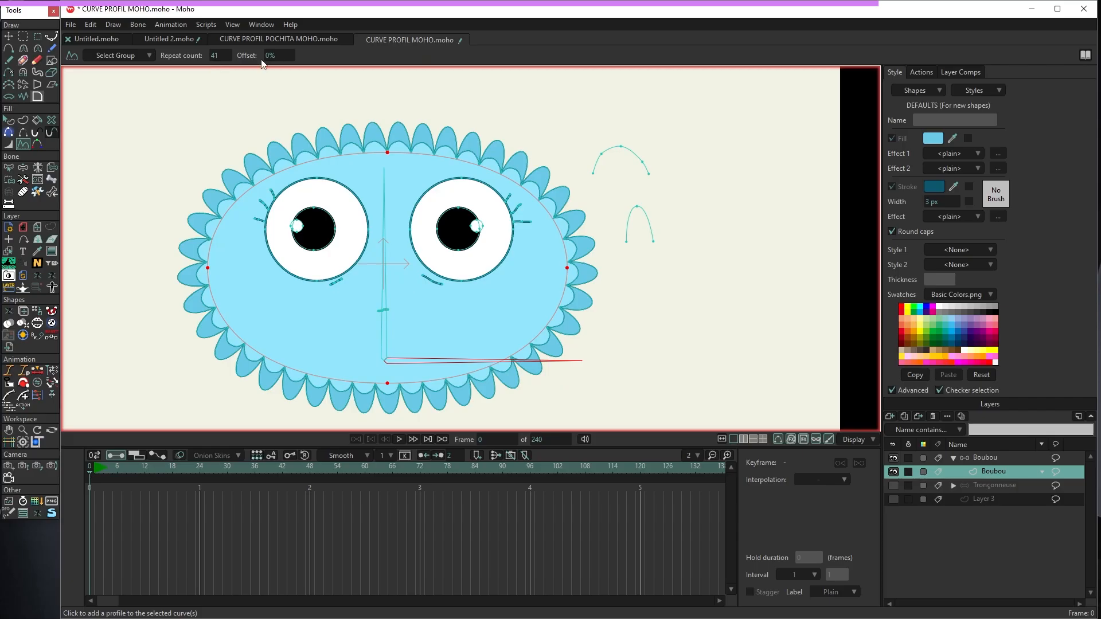
{"action": "left_click_drag", "start_coordinate": [220, 55], "coordinate": [302, 55]}
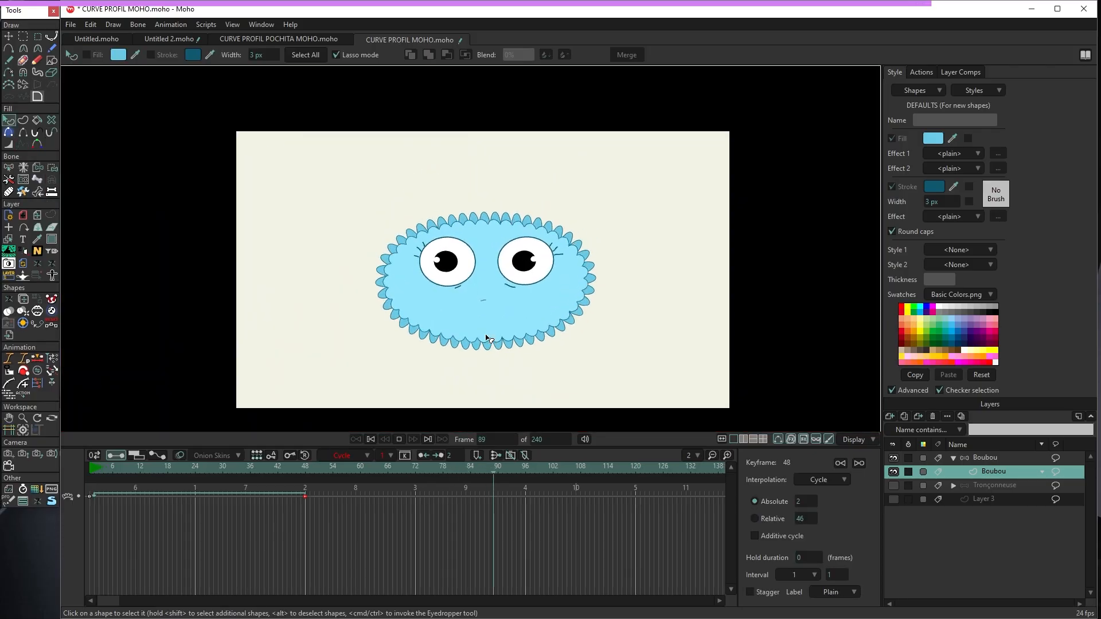
- Stop the character's playback and switch to the CURVE PROFIL POCHITA MOHO.moho document
{"action": "key", "text": "space"}
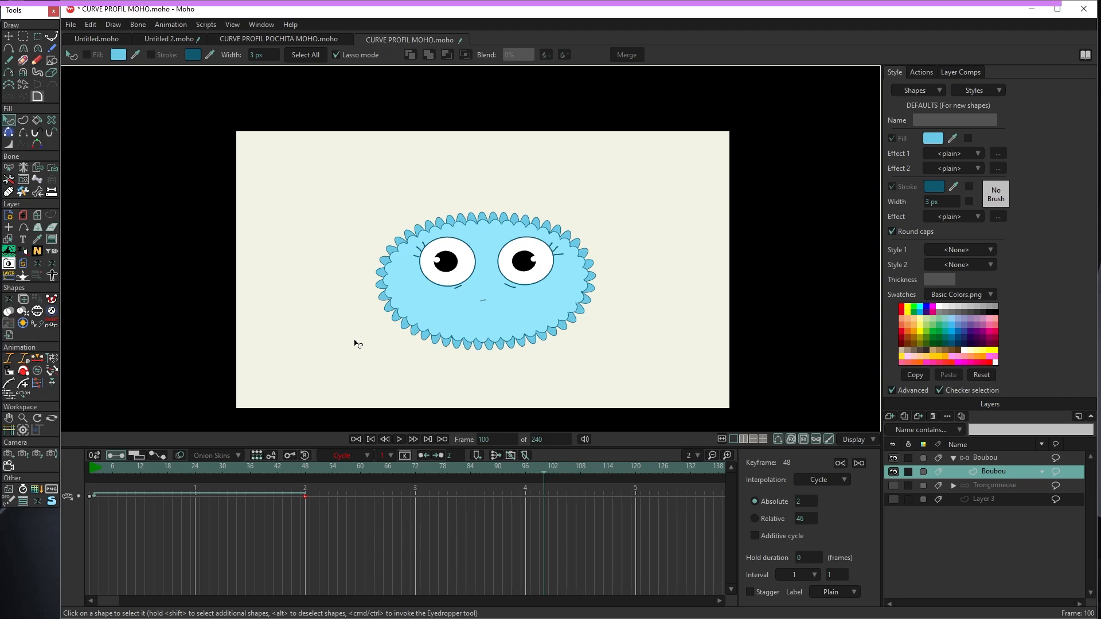
{"action": "left_click", "coordinate": [308, 39]}
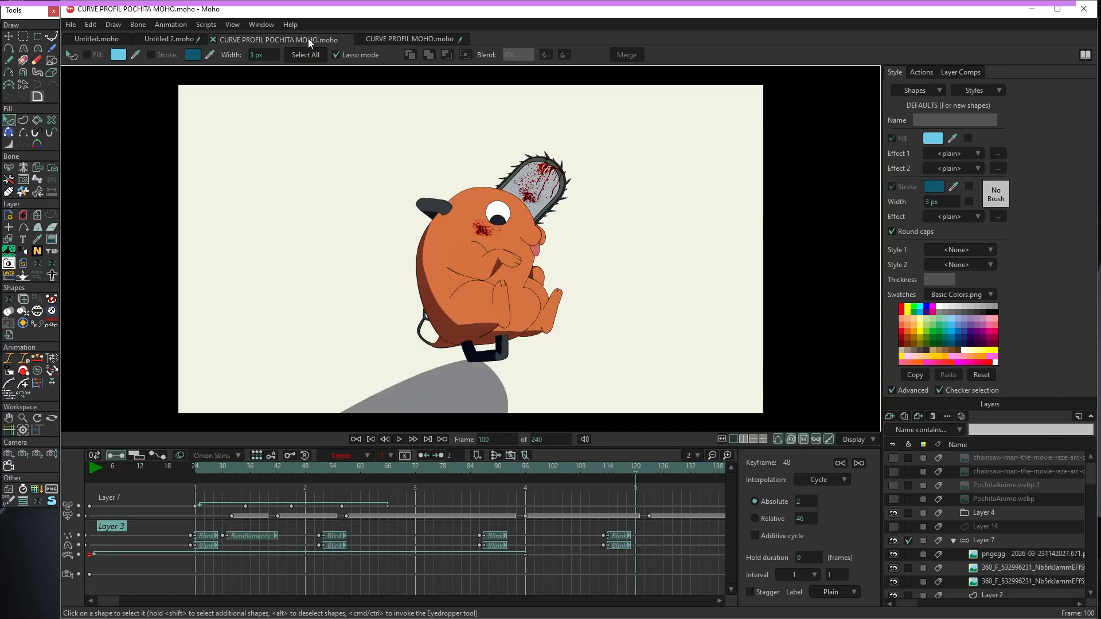
- Try reshaping the large tooth of the profile curve beside the chainsaw by moving its tip and a base point, and undo both moves
{"action": "scroll", "coordinate": [378, 335], "scroll_direction": "up", "scroll_amount": 3}
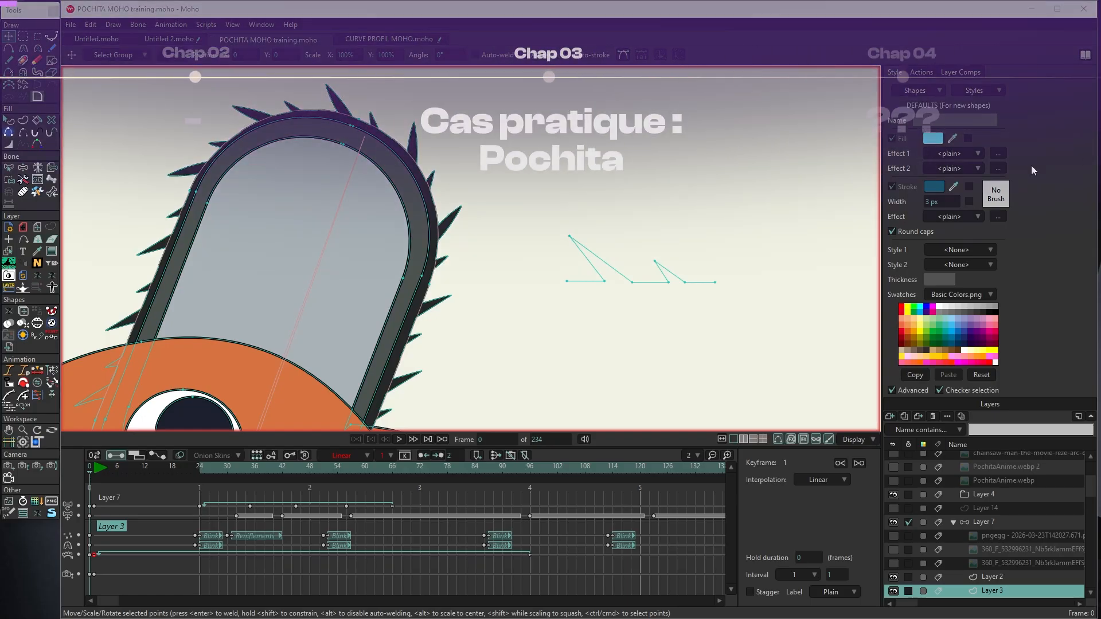
{"action": "scroll", "coordinate": [439, 223], "scroll_direction": "up", "scroll_amount": 1}
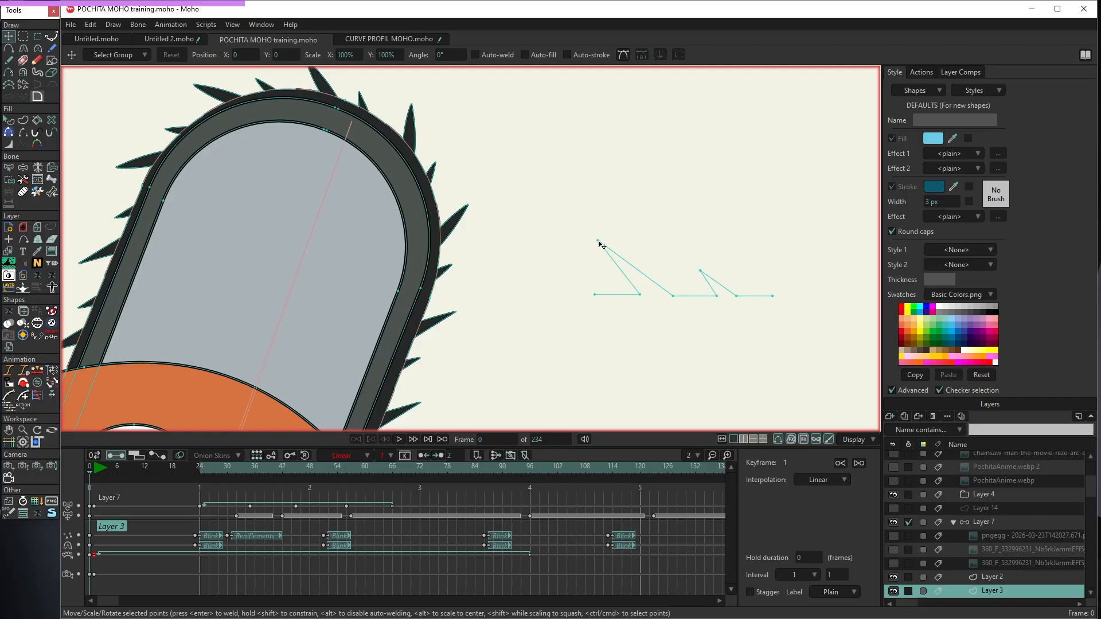
{"action": "mouse_move", "coordinate": [598, 241]}
{"action": "left_mouse_down"}
{"action": "mouse_move", "coordinate": [631, 224]}
{"action": "mouse_move", "coordinate": [607, 257]}
{"action": "left_mouse_up"}
{"action": "left_click_drag", "start_coordinate": [673, 296], "coordinate": [689, 282]}
{"action": "key", "text": "ctrl+z"}
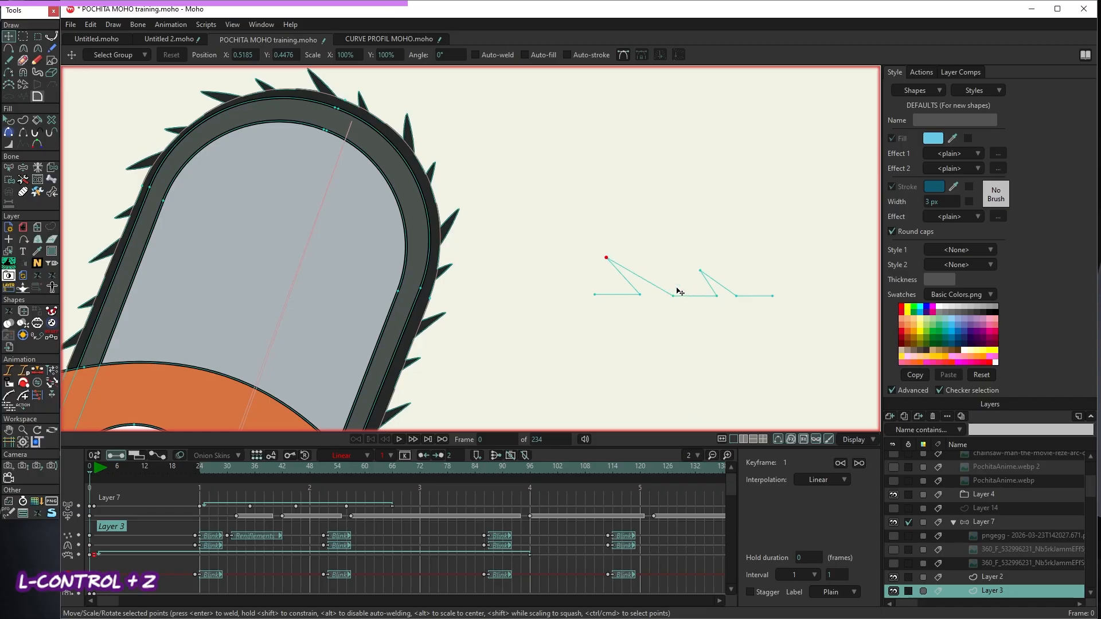
{"action": "key", "text": "ctrl+z"}
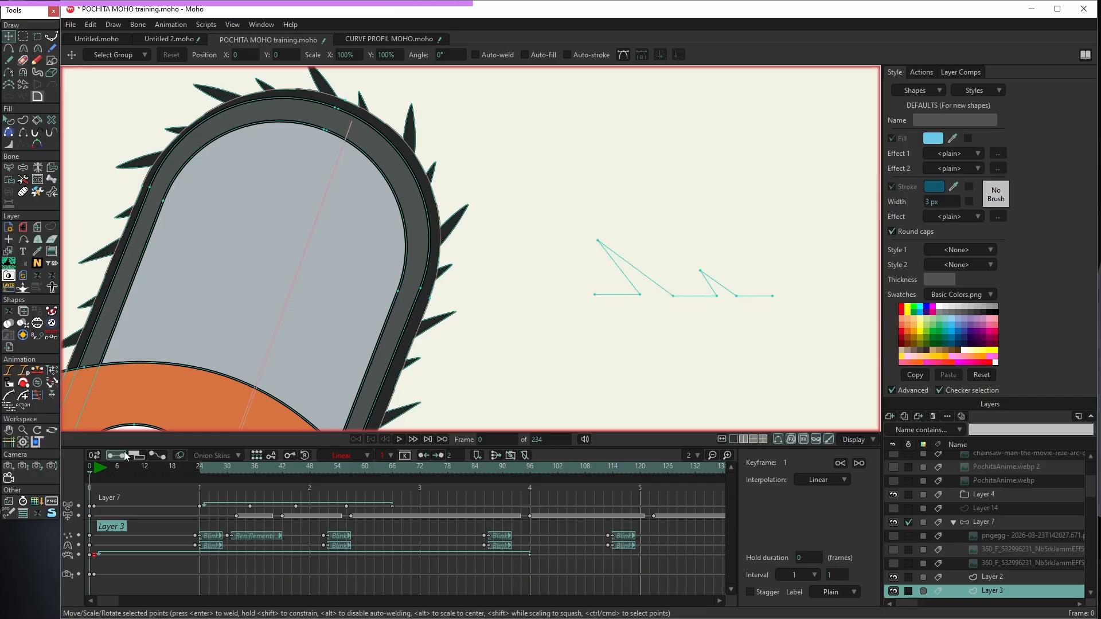
- Select the chainsaw blade's outer toothed outline, try a different Curve Profile repeat count on it, and undo the change
{"action": "left_click", "coordinate": [438, 211]}
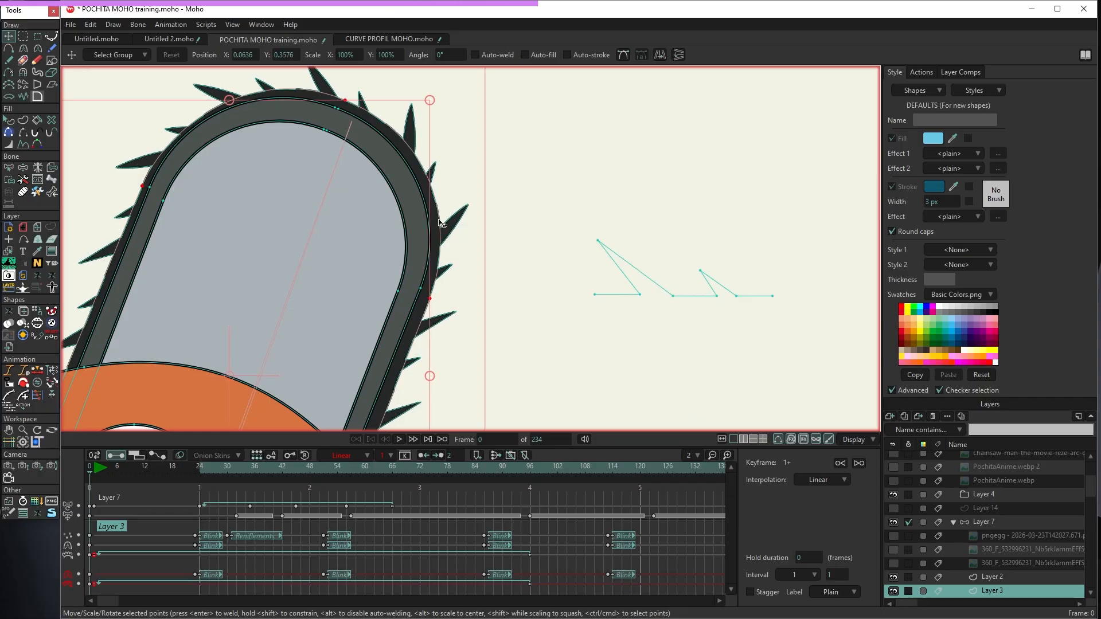
{"action": "left_click", "coordinate": [24, 145]}
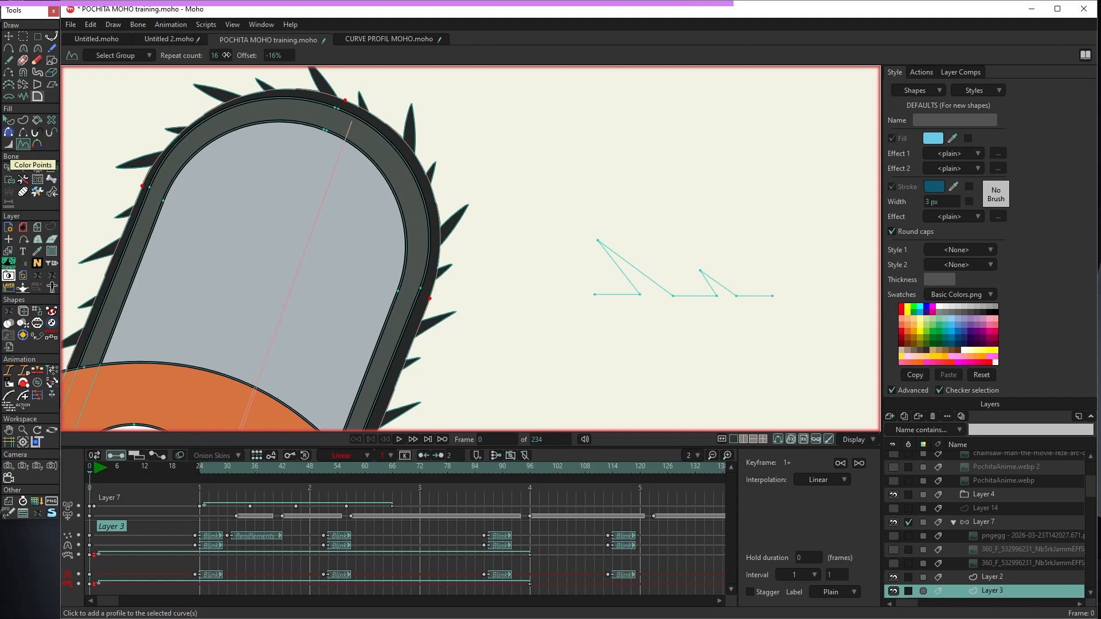
{"action": "left_click_drag", "start_coordinate": [231, 58], "coordinate": [275, 64]}
{"action": "key", "text": "ctrl+z"}
- Play the animation with Pochita's head and whole chainsaw in view to examine the moving teeth
{"action": "scroll", "coordinate": [482, 213], "scroll_direction": "down", "scroll_amount": 3}
{"action": "scroll", "coordinate": [483, 215], "scroll_direction": "down", "scroll_amount": 5}
{"action": "scroll", "coordinate": [491, 244], "scroll_direction": "up", "scroll_amount": 4}
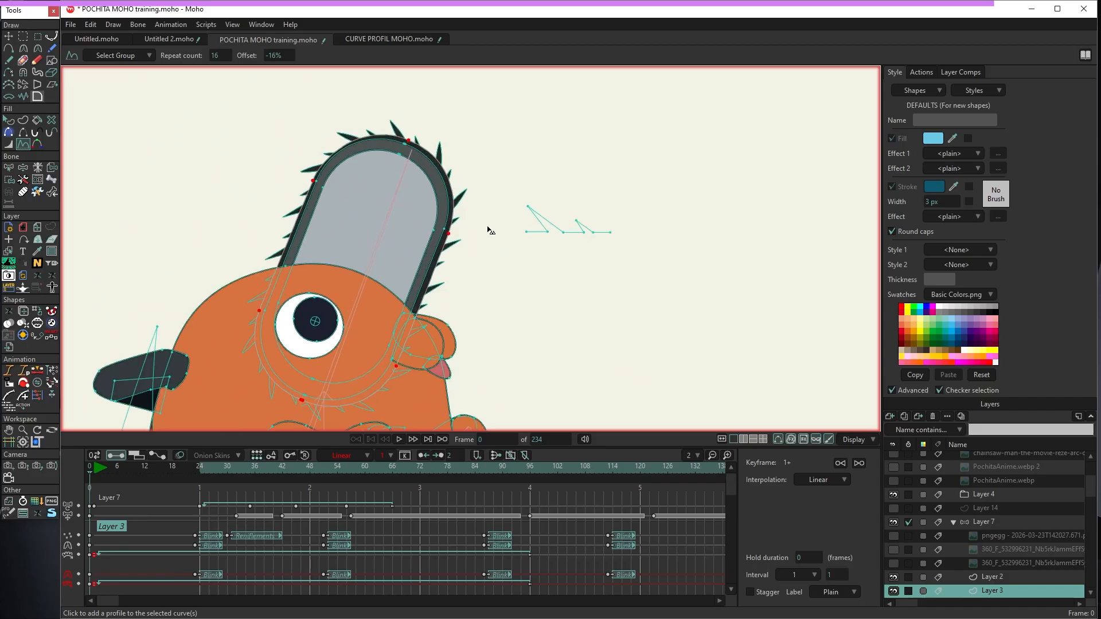
{"action": "left_click", "coordinate": [399, 440]}
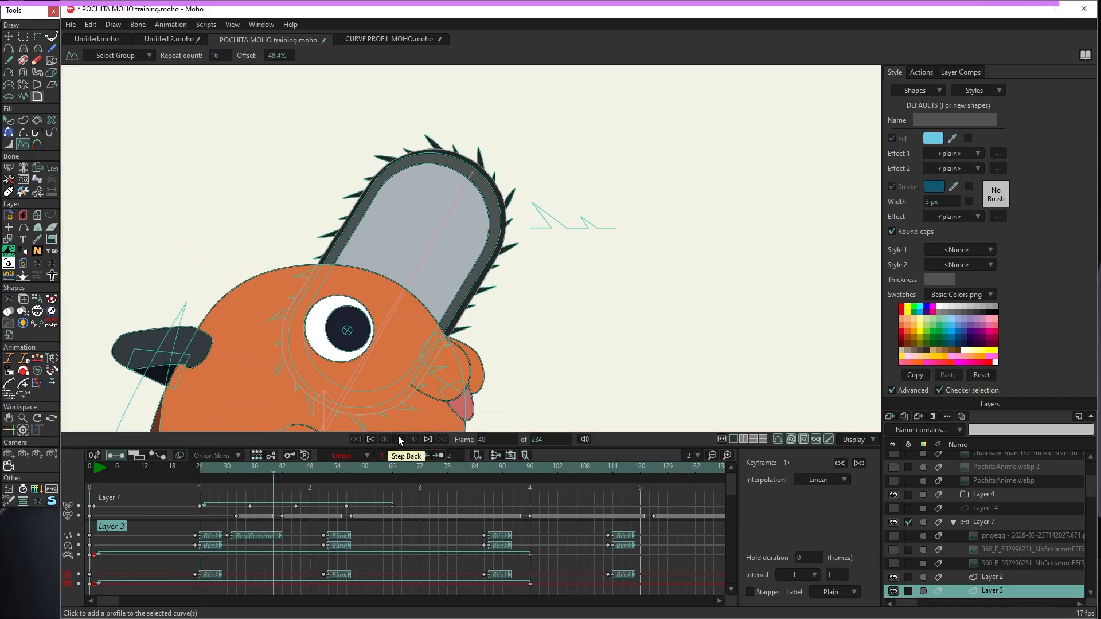